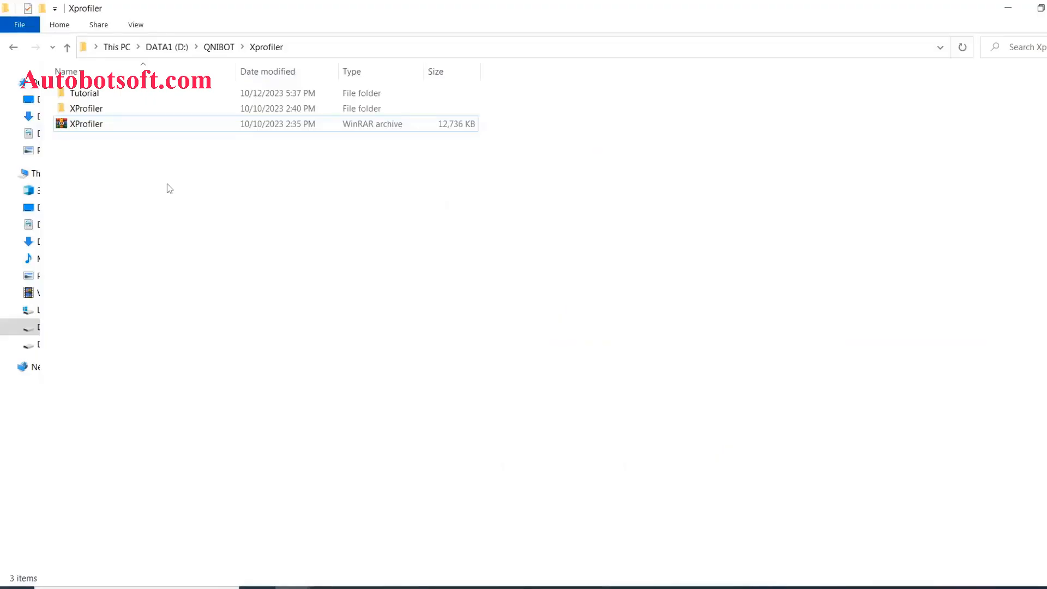
- Open the extracted XProfiler folder beside the archive and launch the XProfiler application
left_click(89, 125)
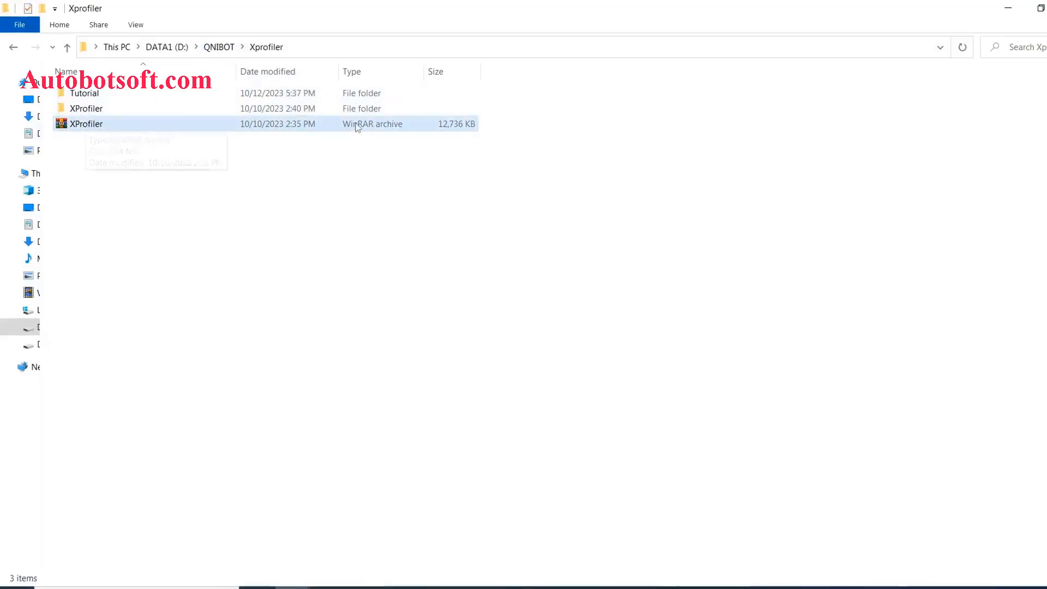
right_click(83, 126)
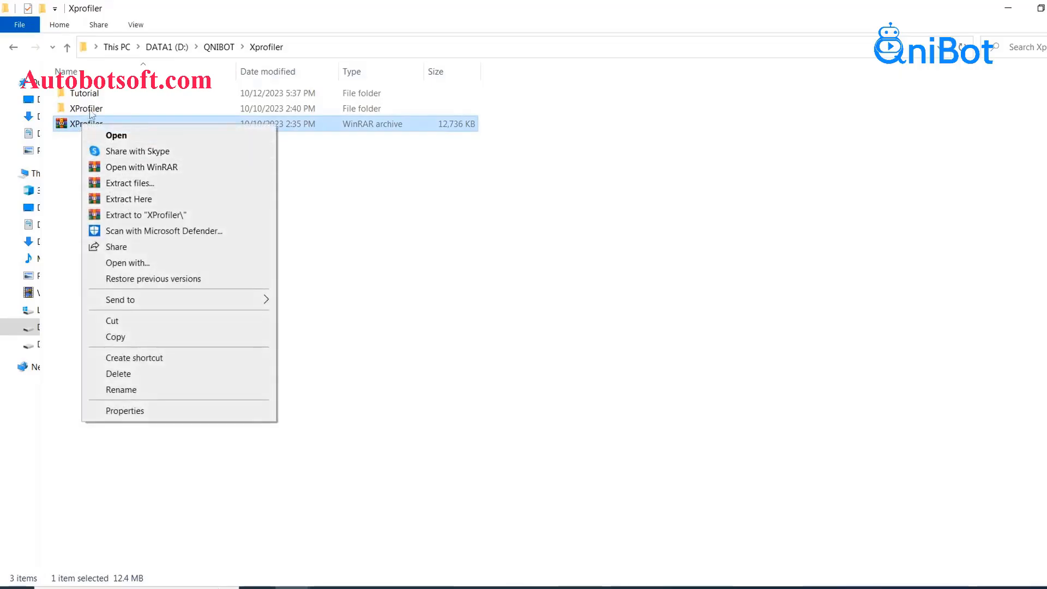
left_click(89, 111)
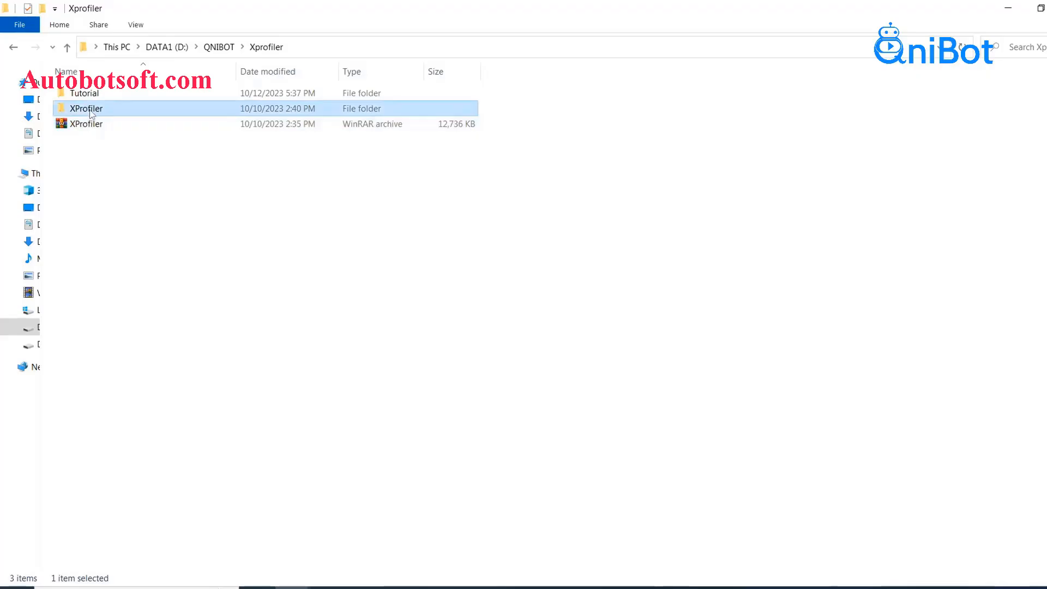
double_click(90, 112)
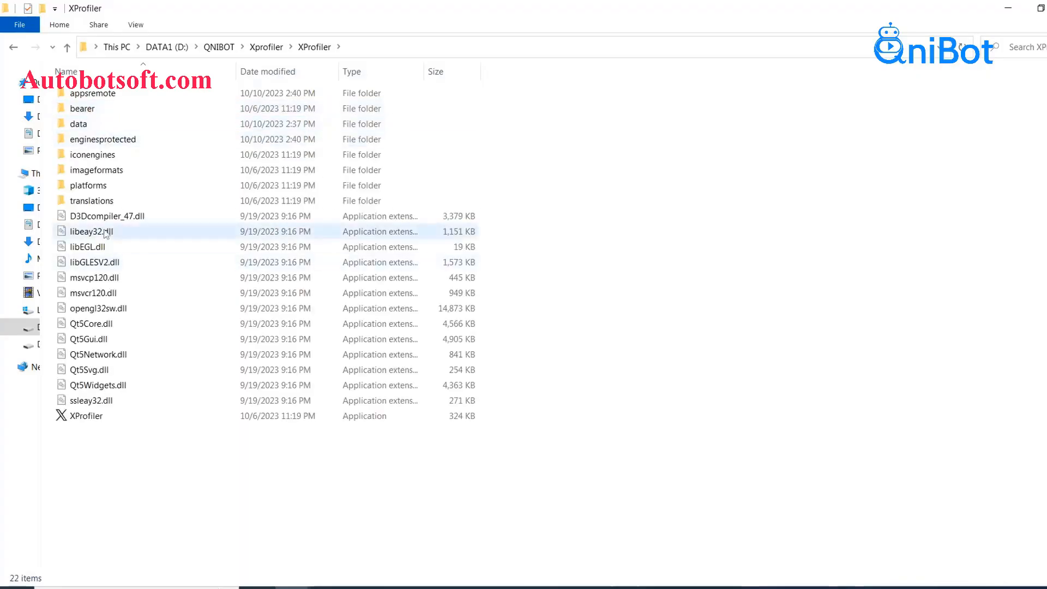
double_click(86, 416)
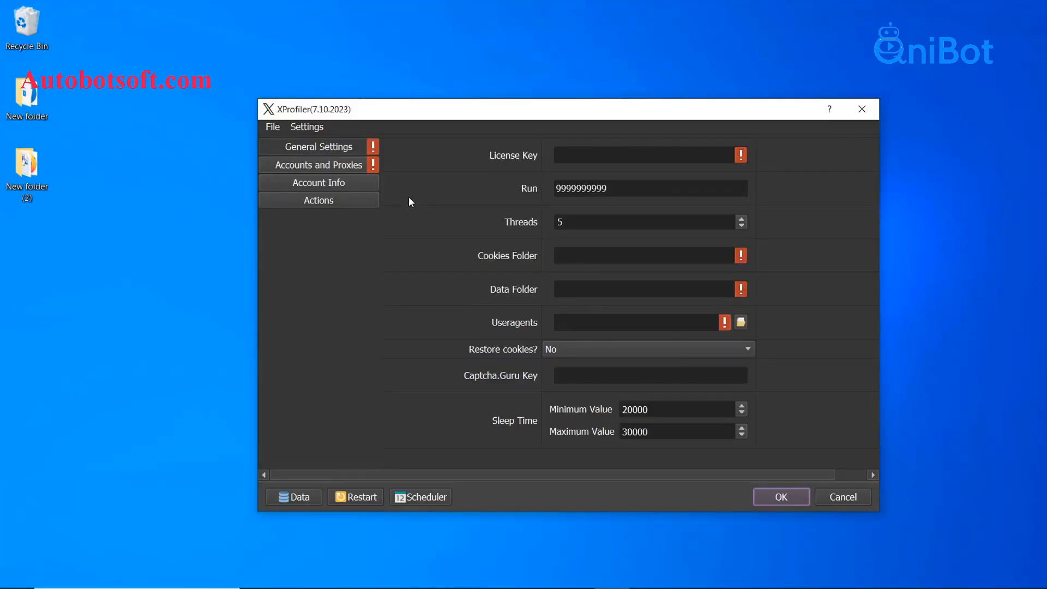
- Show XProfiler's General Settings page
left_click(345, 148)
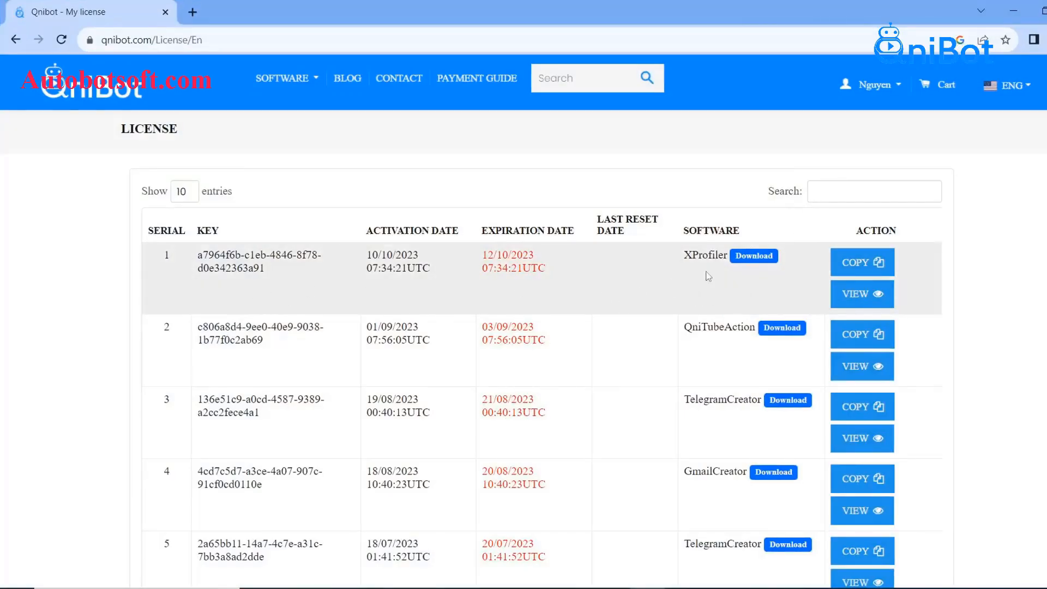
- Copy the XProfiler row's license key on the Qnibot license page and return to XProfiler
triple_click(259, 266)
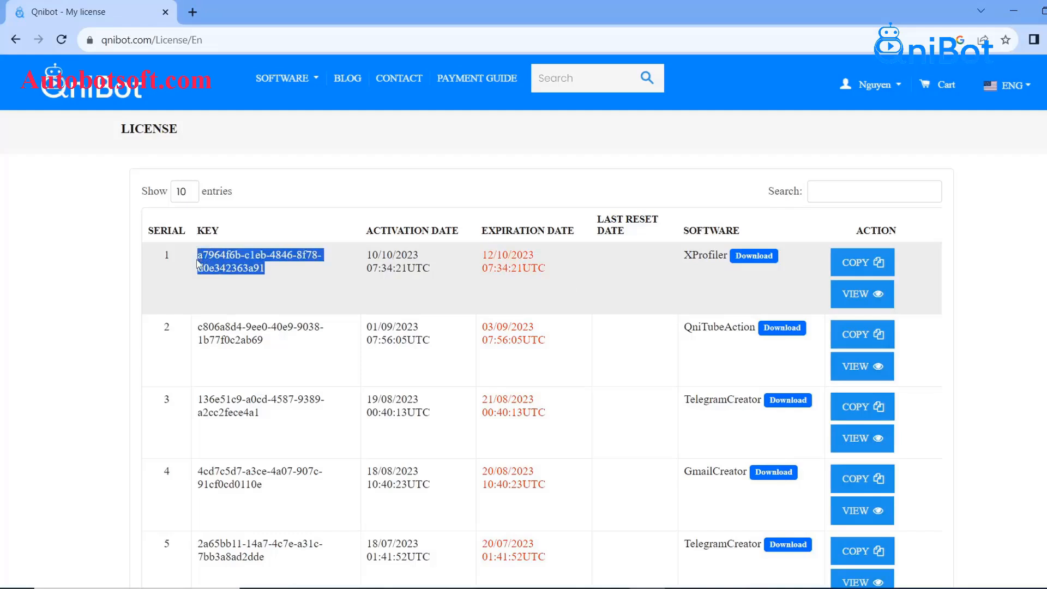
left_click(291, 273)
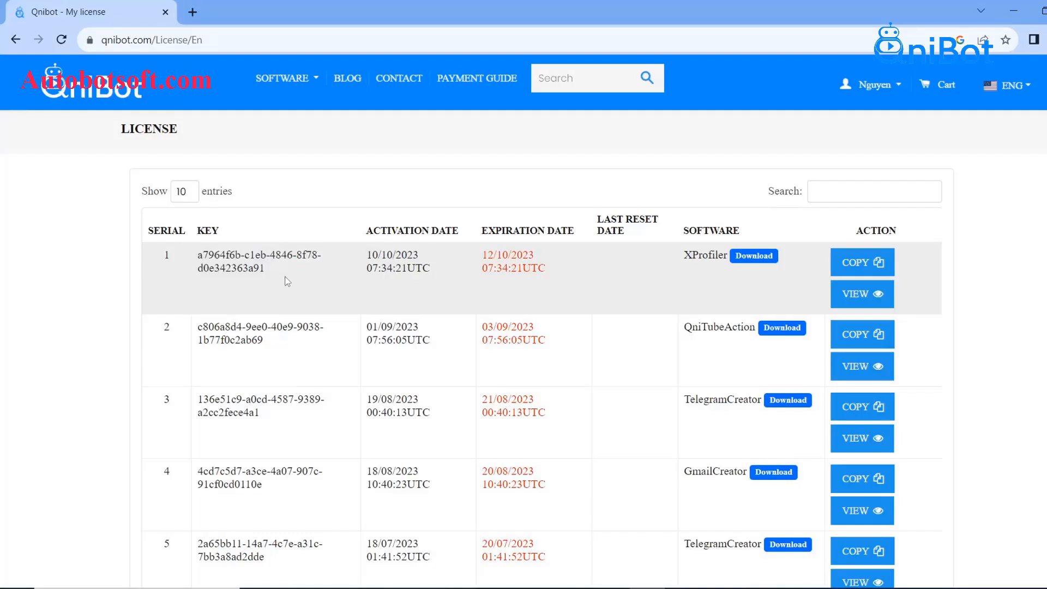
left_click(862, 271)
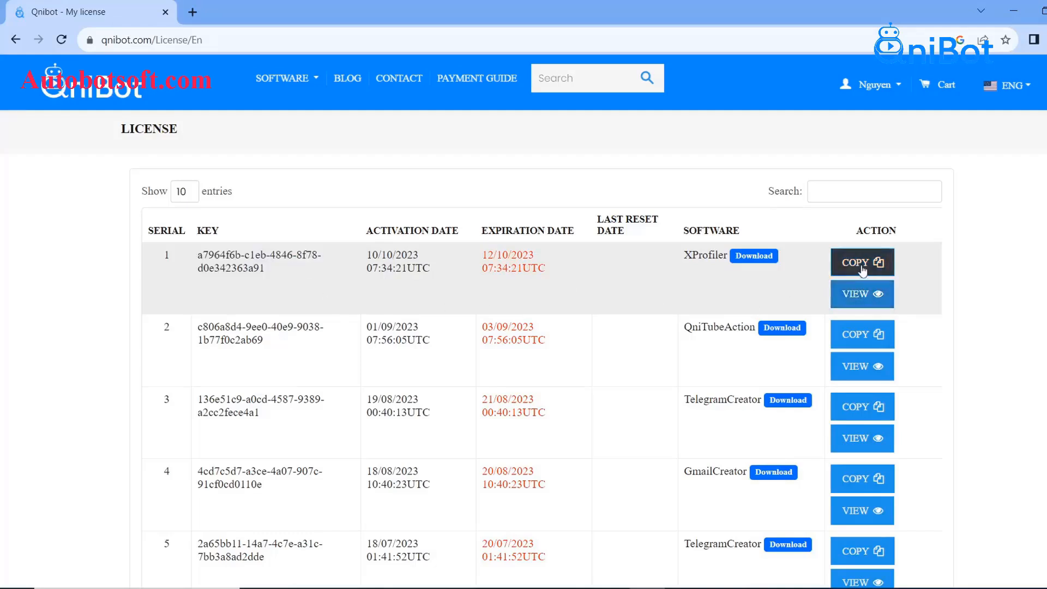
left_click(861, 271)
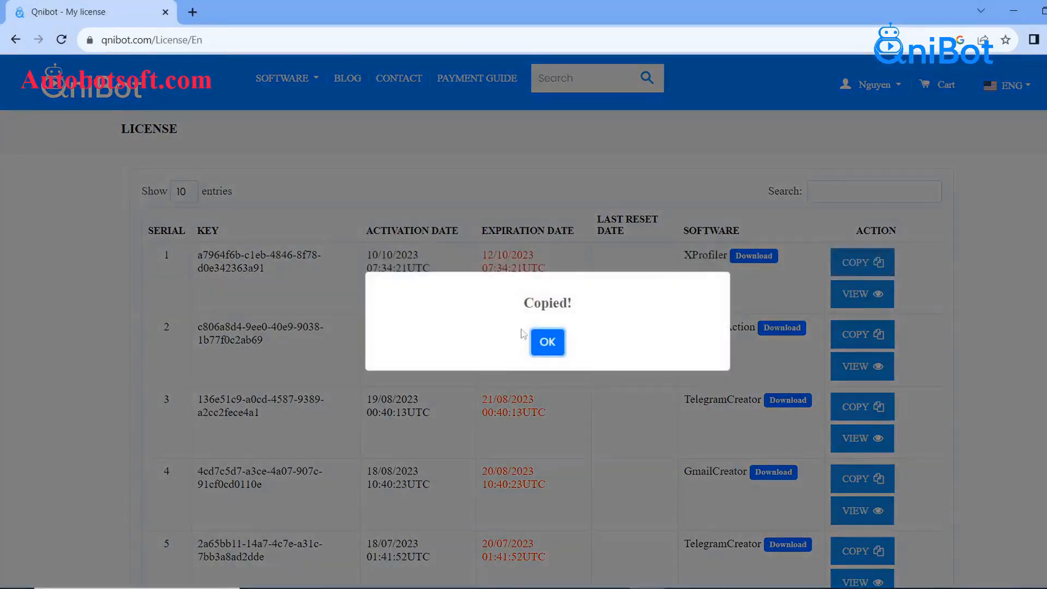
left_click(544, 346)
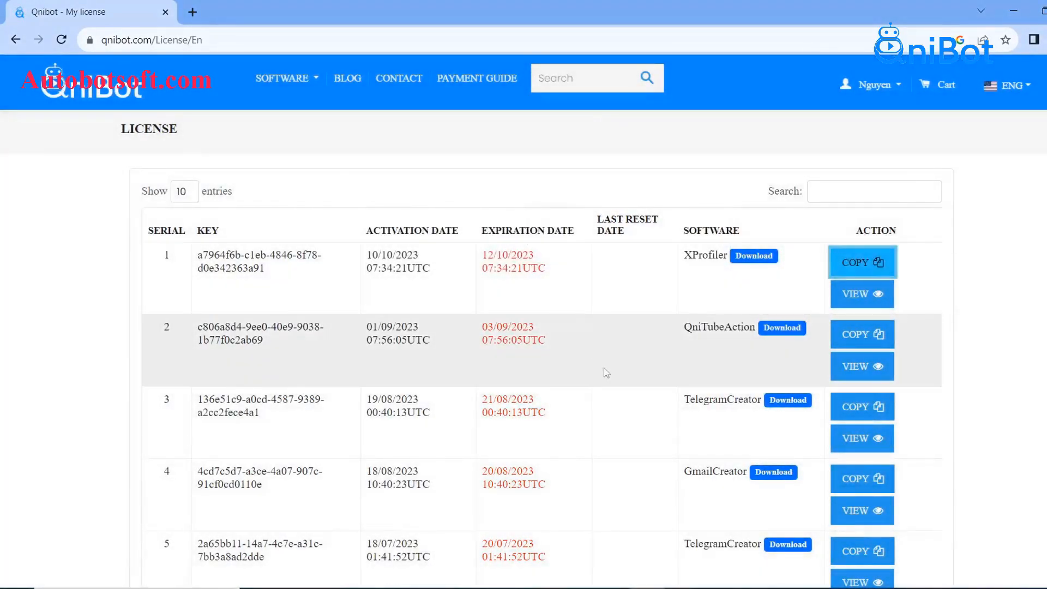
left_click(612, 587)
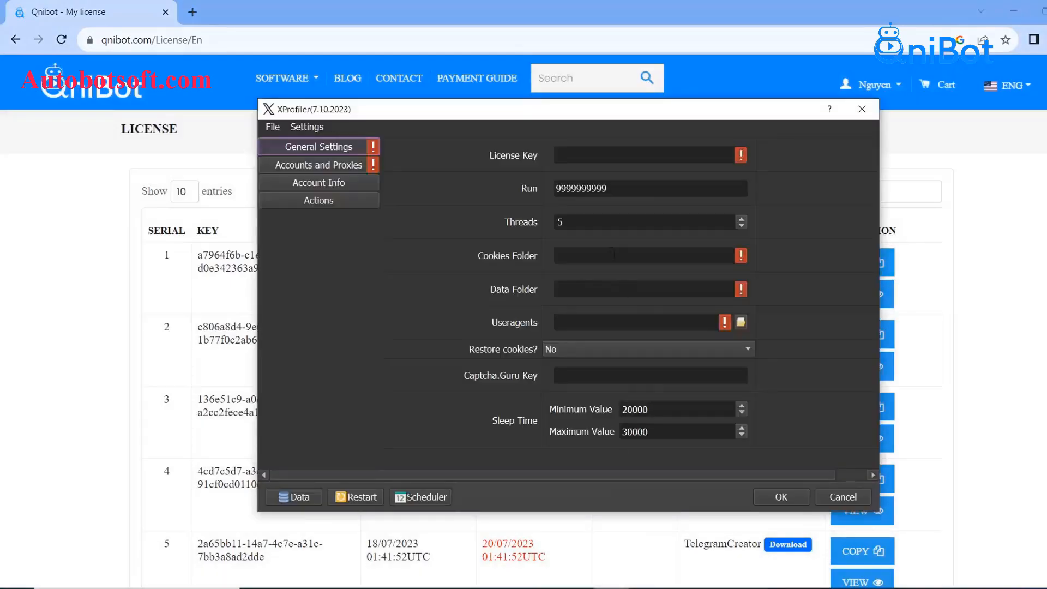
- Paste the copied XProfiler license key into the License Key field
right_click(585, 156)
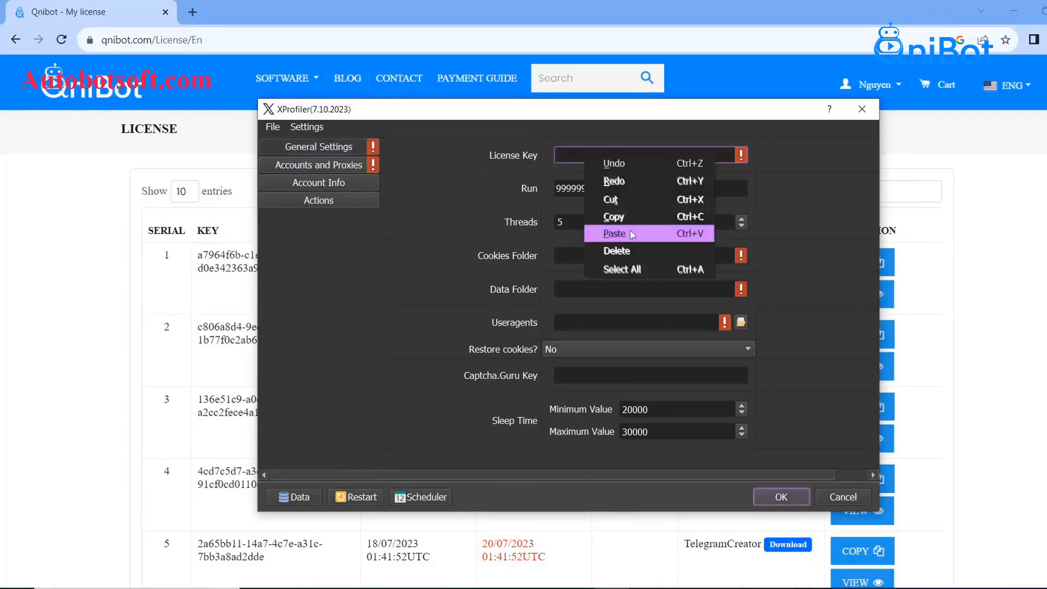
left_click(629, 232)
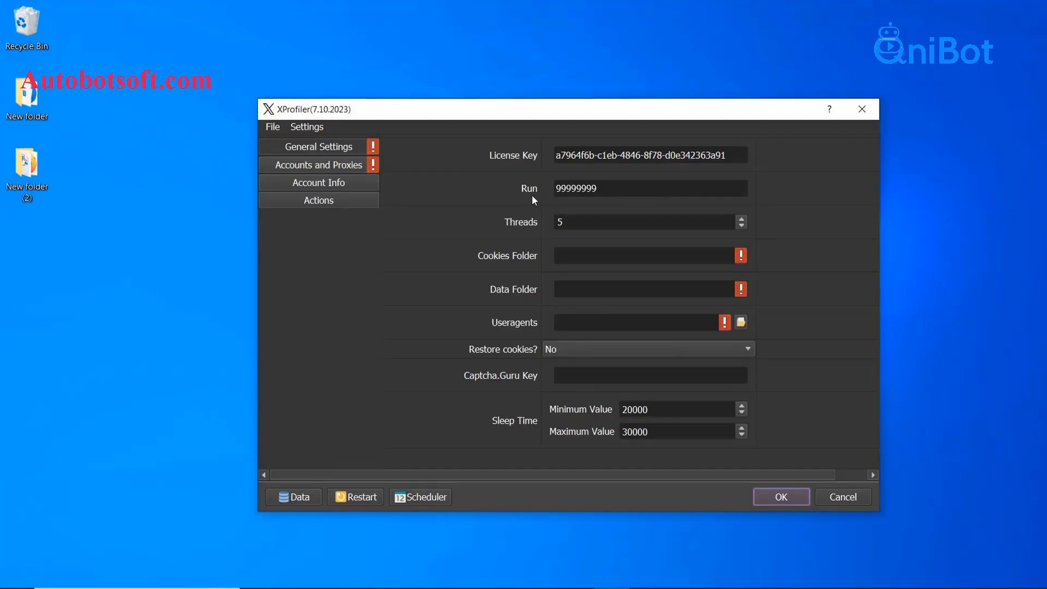
- Replace the Run value 99999999 with 100 and move on to Threads
left_click_drag(596, 193, 554, 192)
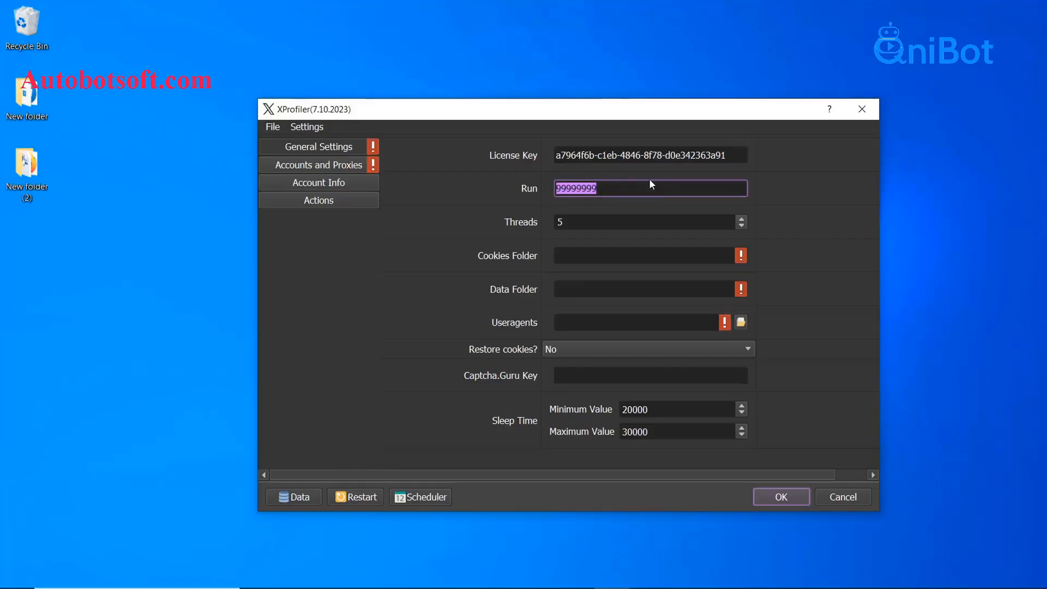
key("BackSpace")
type("100")
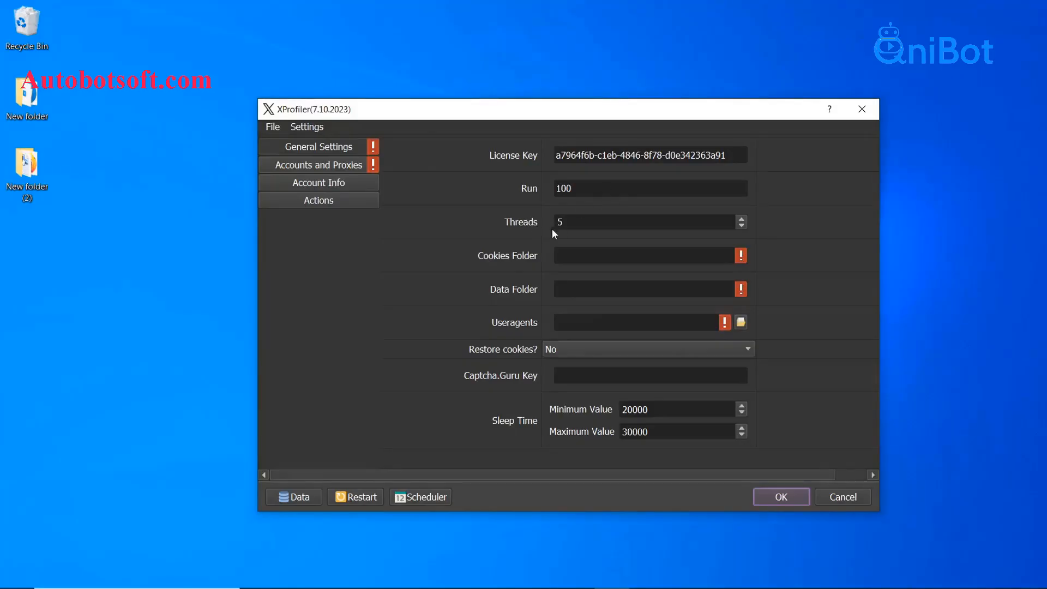
left_click(590, 220)
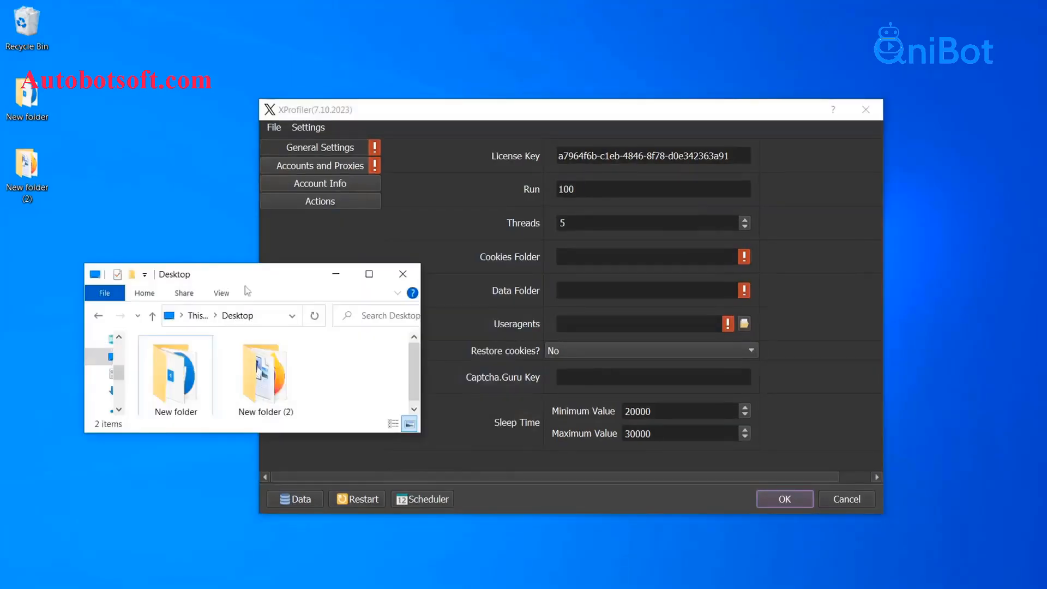
- Create a new folder named Cookies on the Desktop
left_click_drag(263, 283, 264, 297)
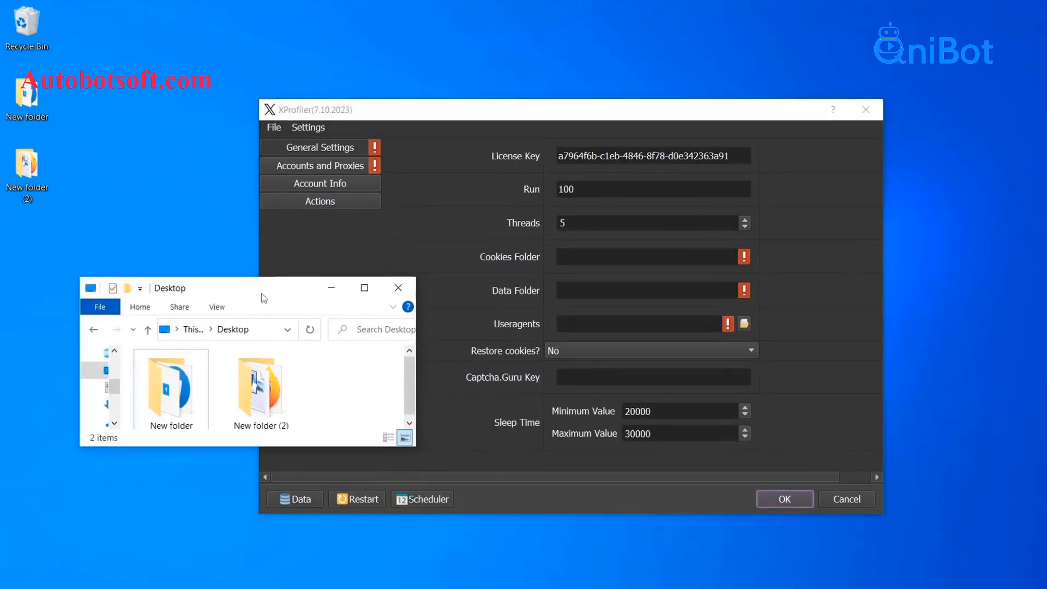
right_click(321, 382)
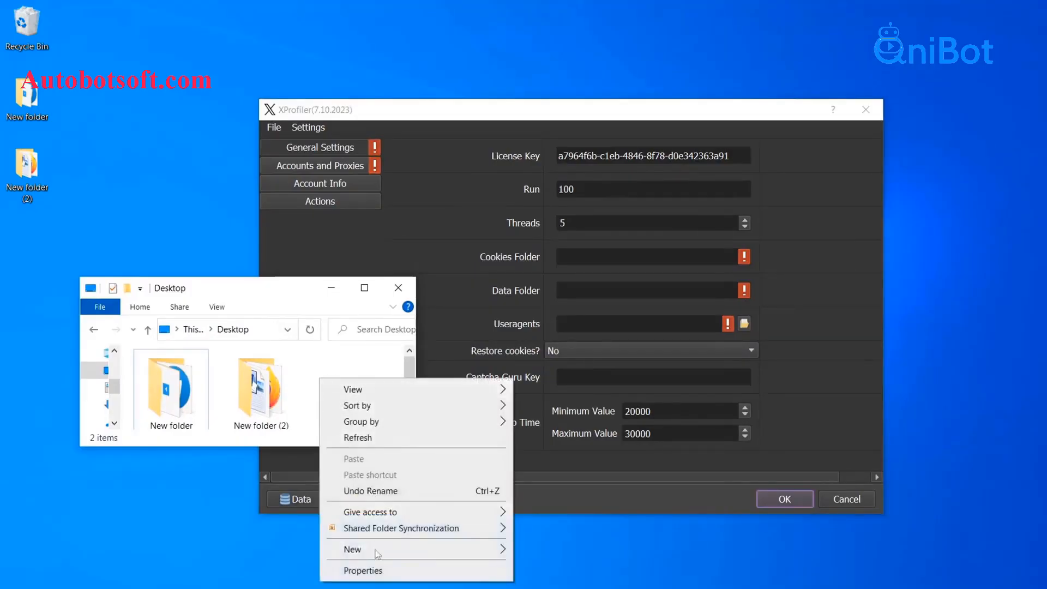
mouse_move(402, 553)
left_click(574, 397)
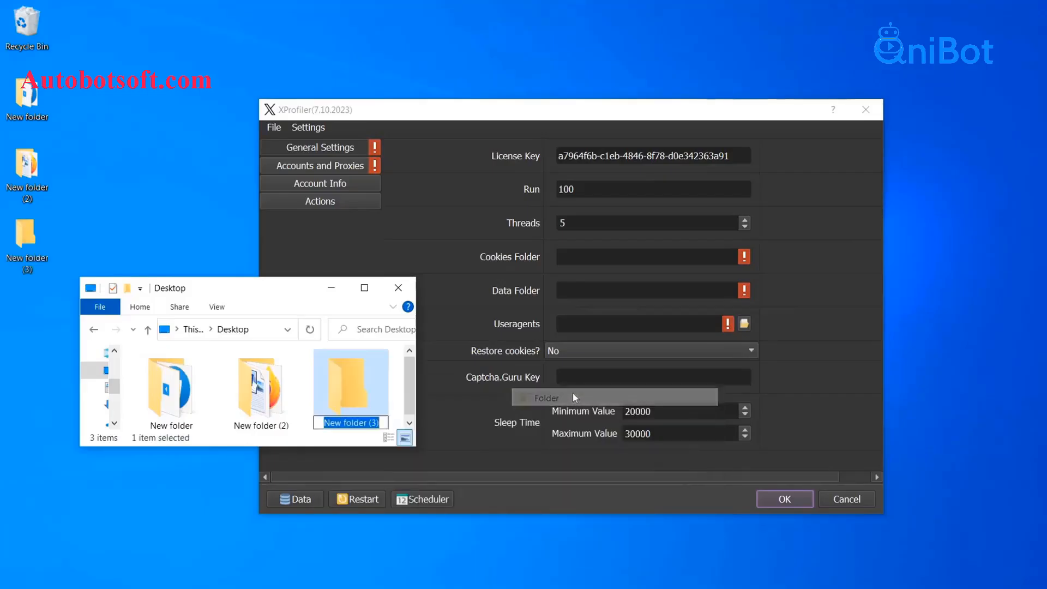
type("Cookies")
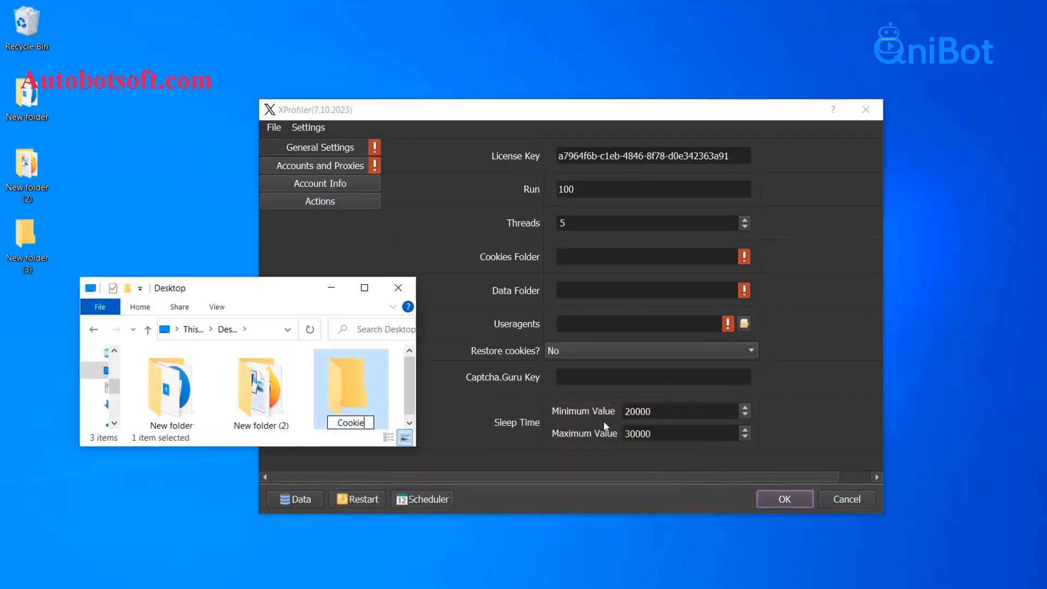
key("Return")
- Copy the Cookies folder's path into XProfiler's Cookies Folder setting
double_click(335, 409)
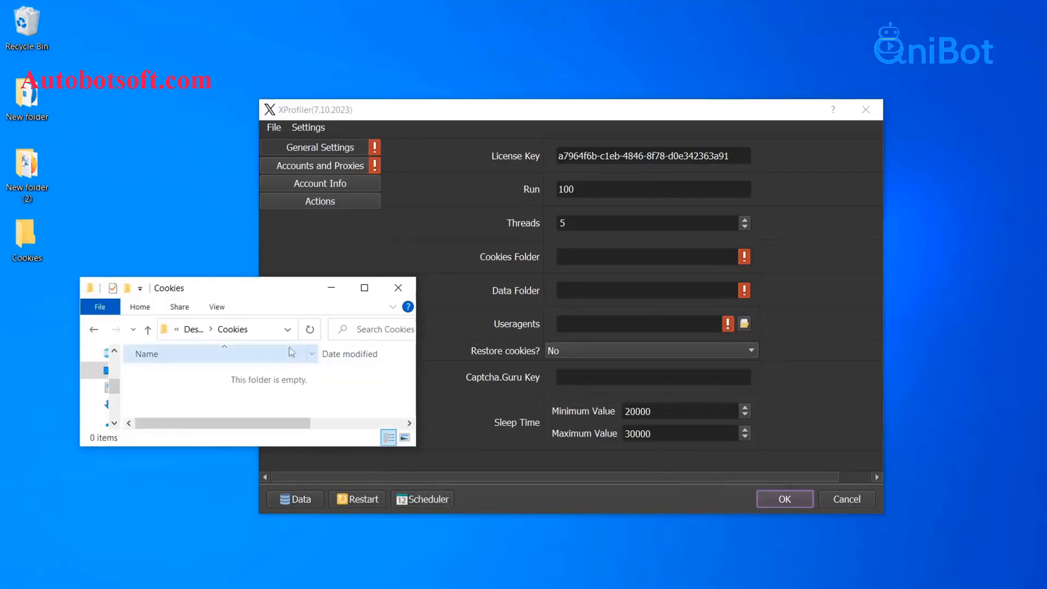
left_click(264, 335)
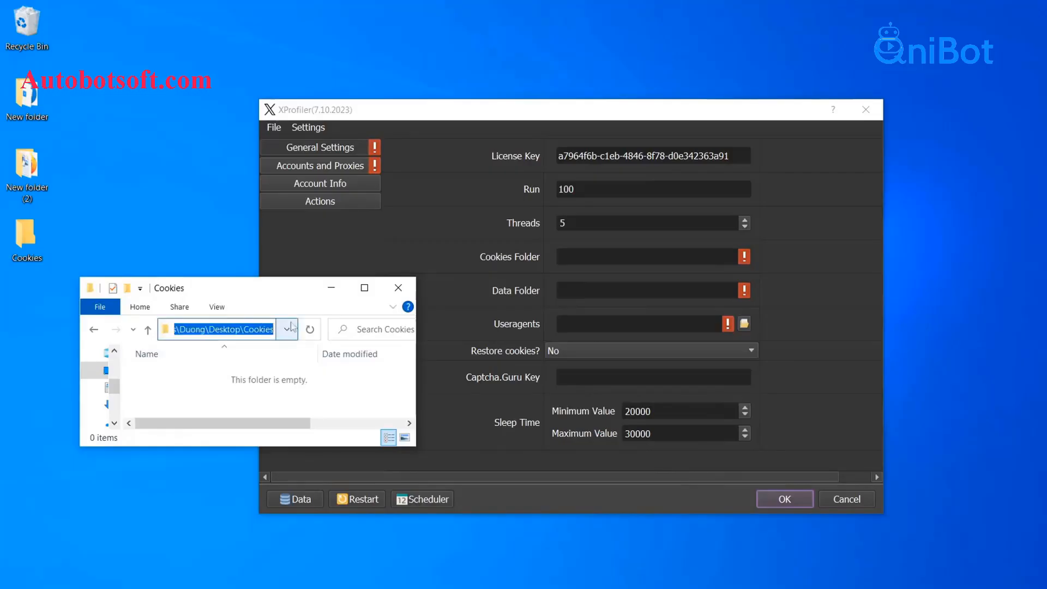
left_click(562, 256)
right_click(569, 256)
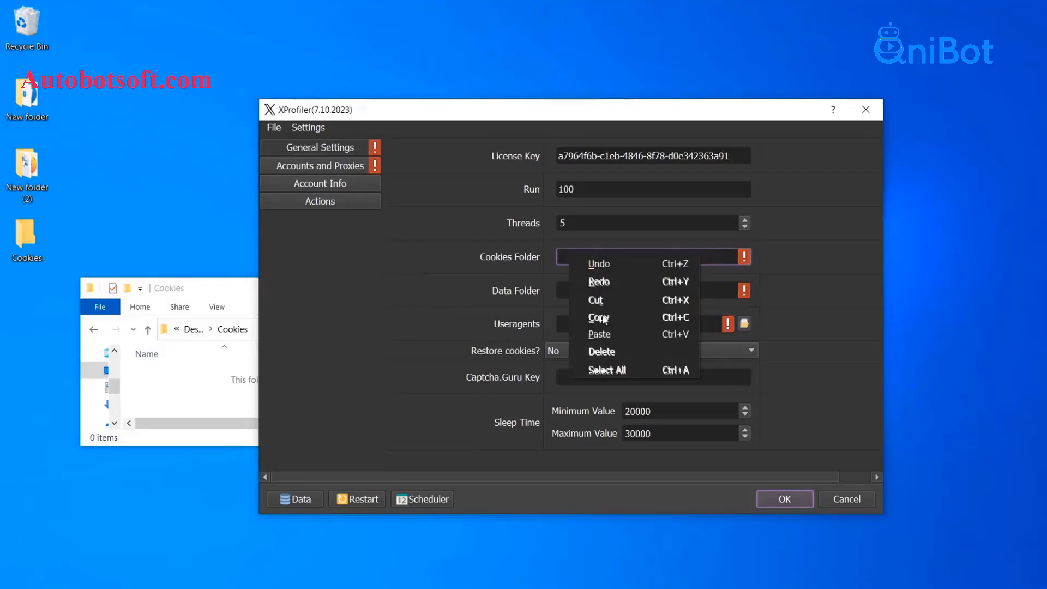
left_click(599, 334)
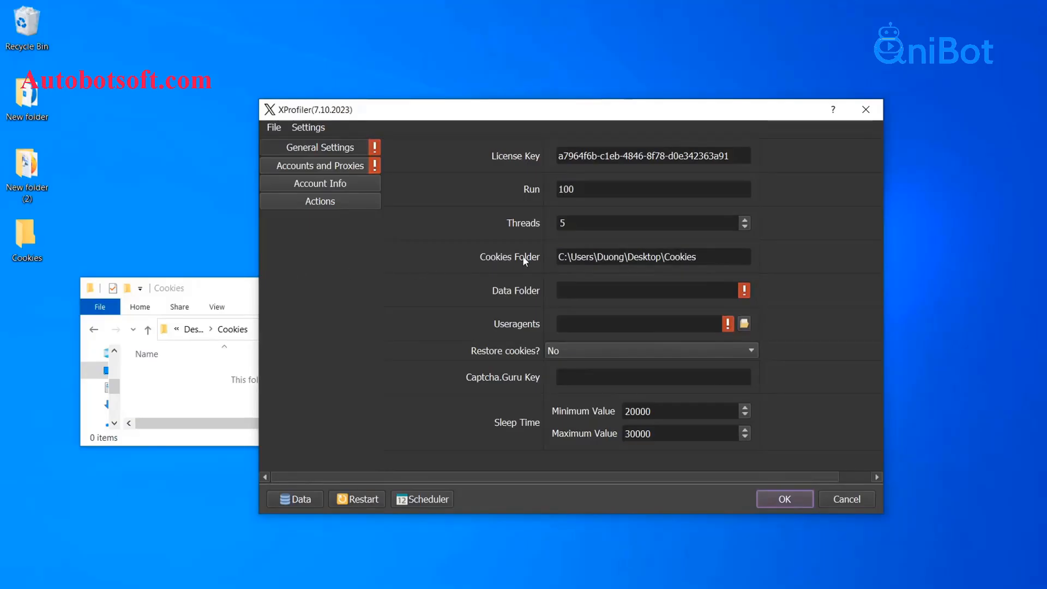
- Create a new folder named Data on the Desktop
left_click(229, 295)
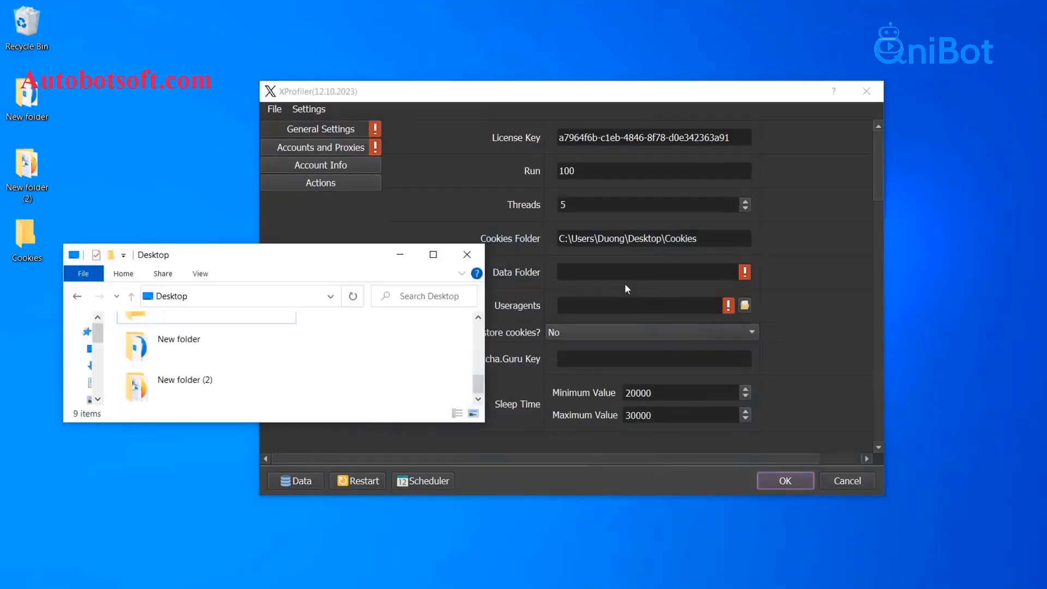
right_click(312, 355)
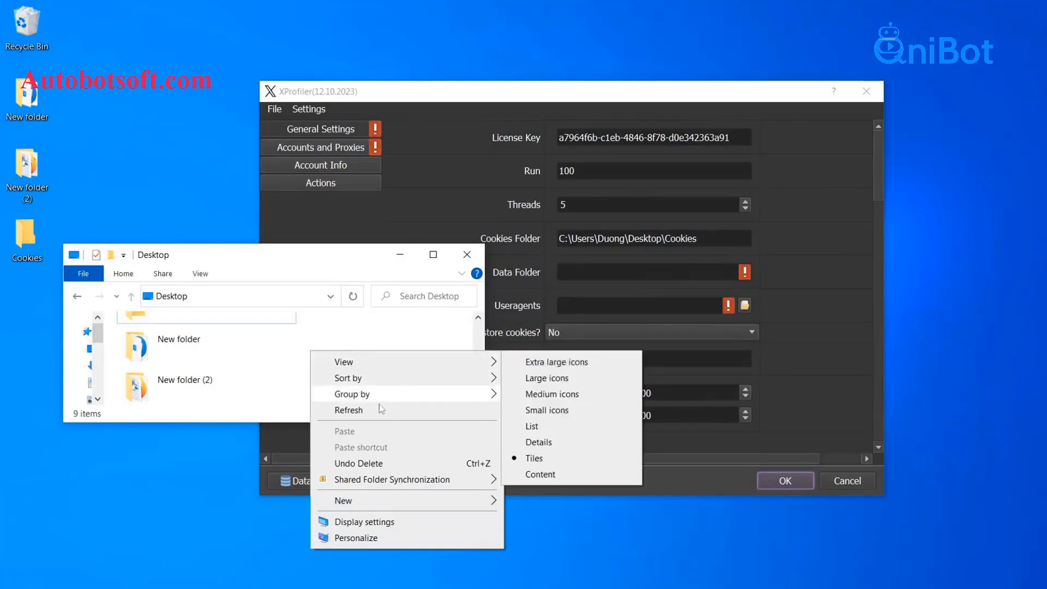
mouse_move(387, 497)
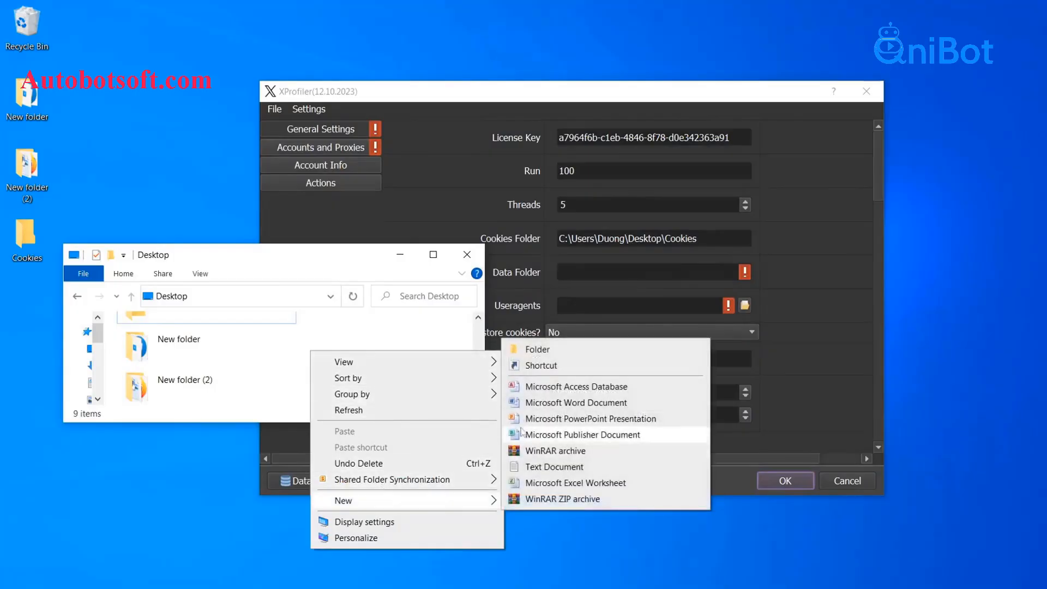
left_click(537, 349)
type("Dat")
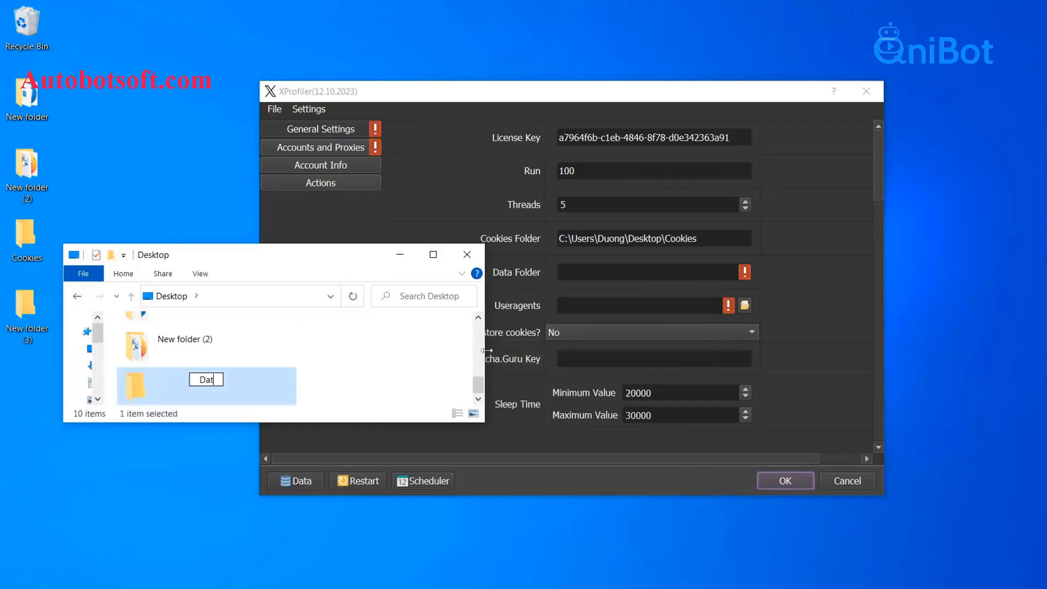
type("a")
key("Return")
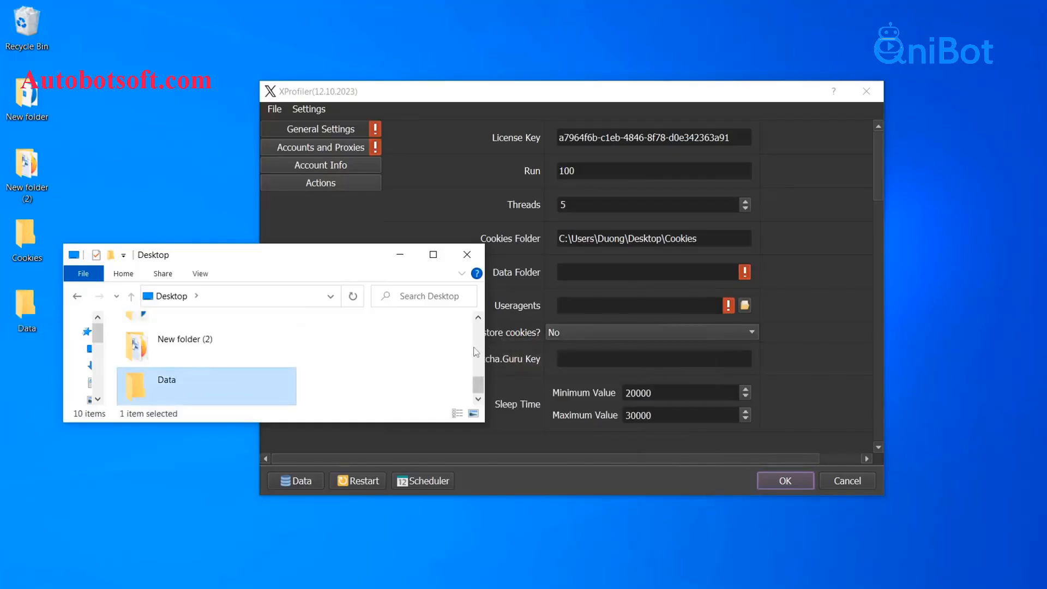
- Copy the Data folder's path into XProfiler's Data Folder setting
double_click(280, 388)
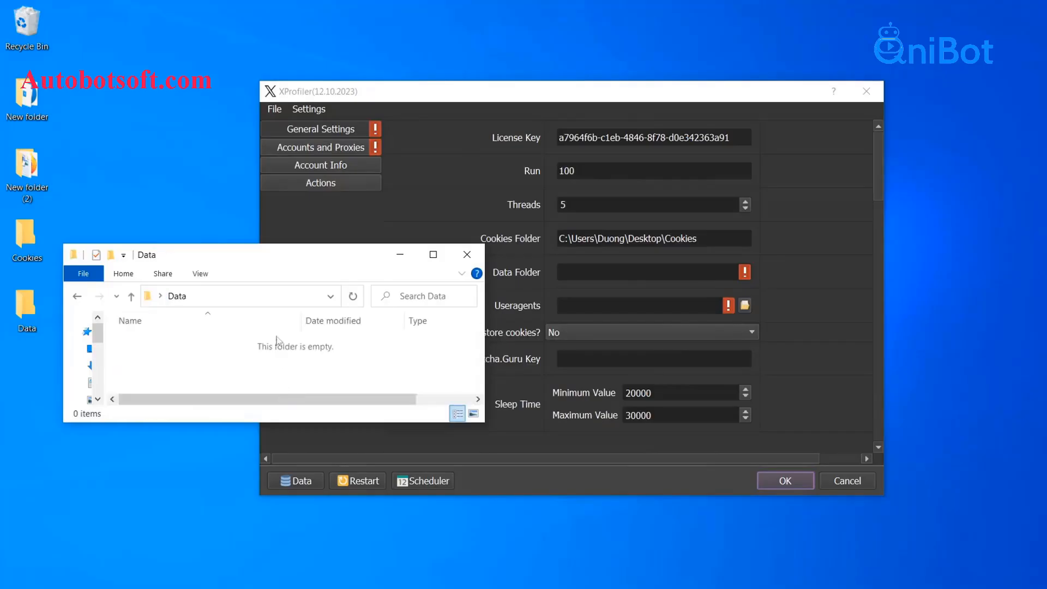
left_click(299, 297)
key("ctrl+c")
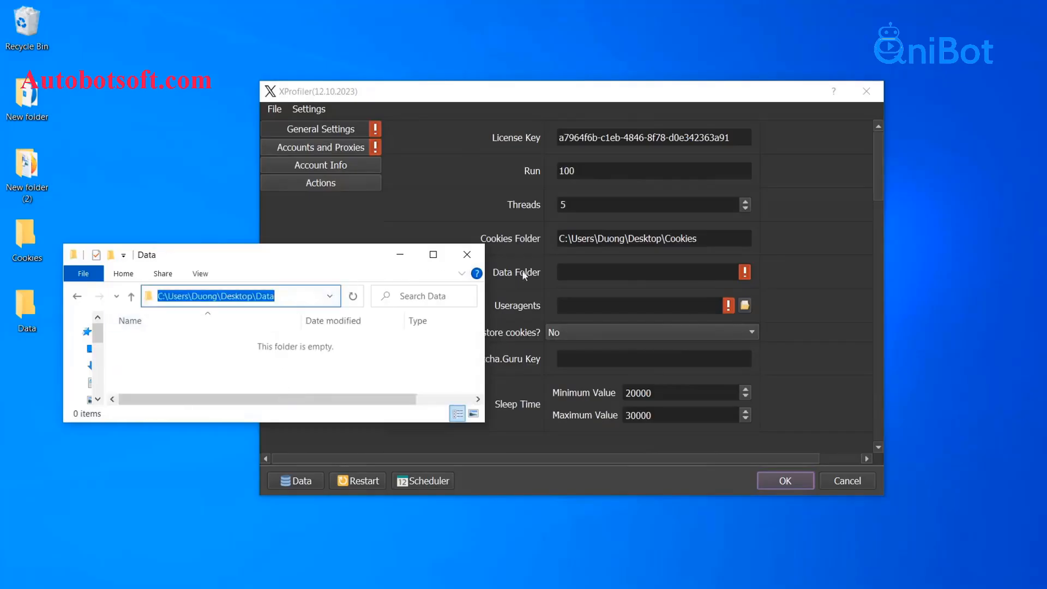
left_click(564, 271)
right_click(567, 265)
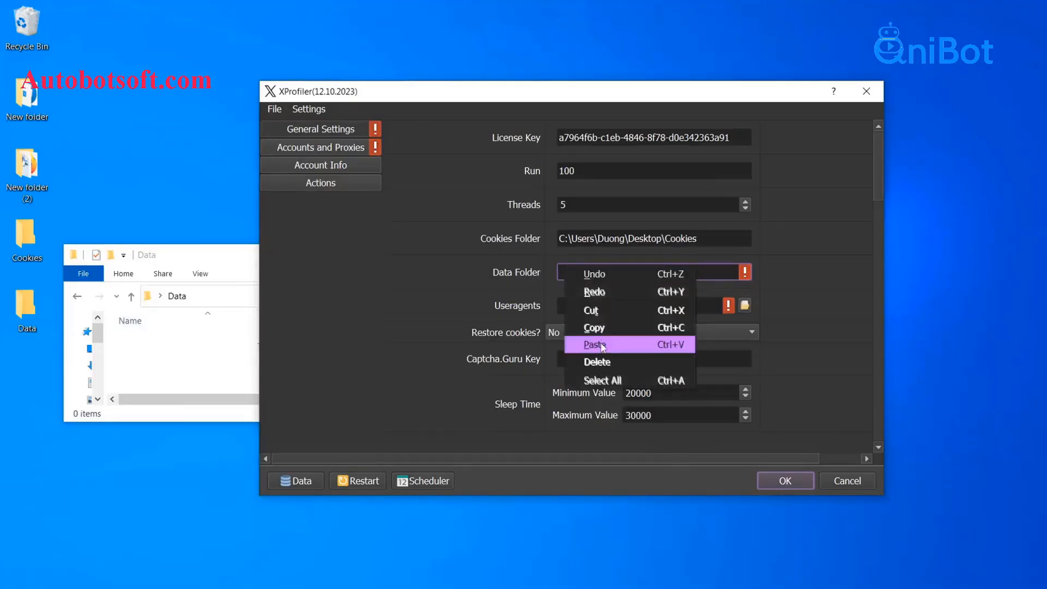
left_click(601, 344)
left_click(452, 304)
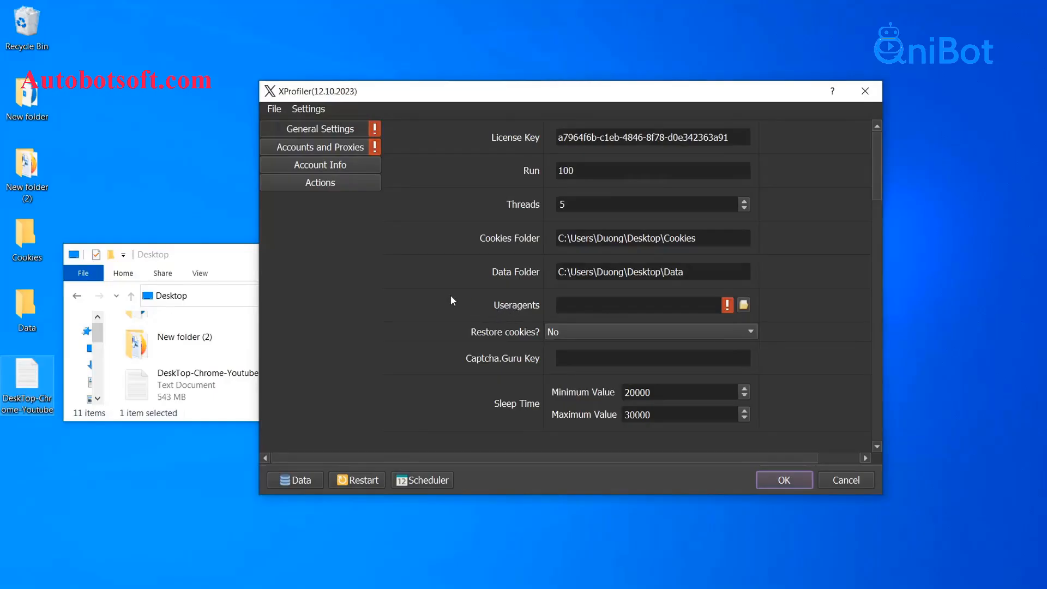
- Load DeskTop-Chrome-Youtube.txt from the Desktop as the Useragents list
left_click(232, 259)
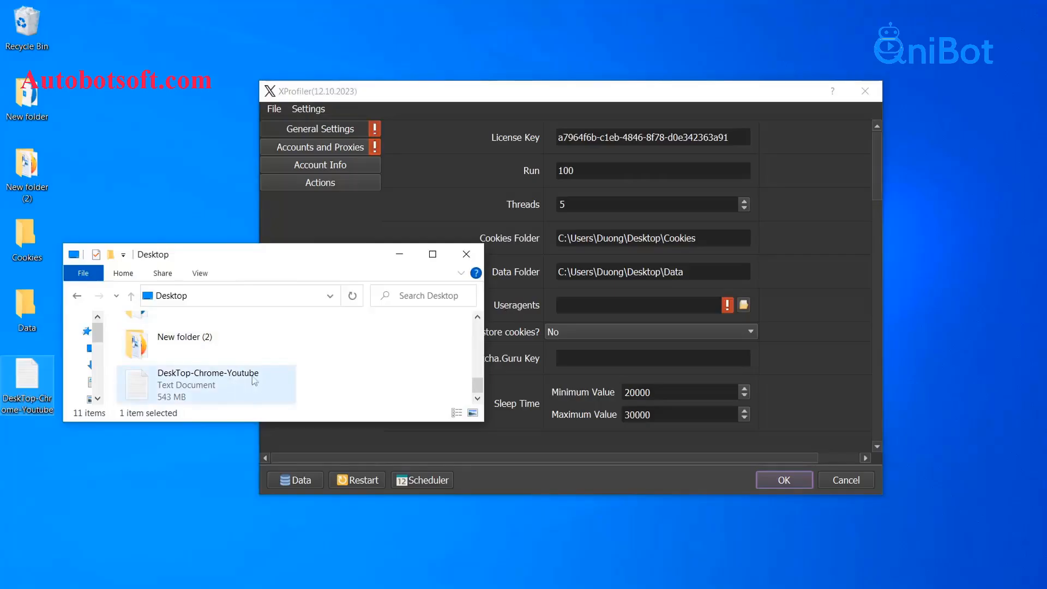
left_click_drag(330, 262, 307, 253)
left_click(744, 306)
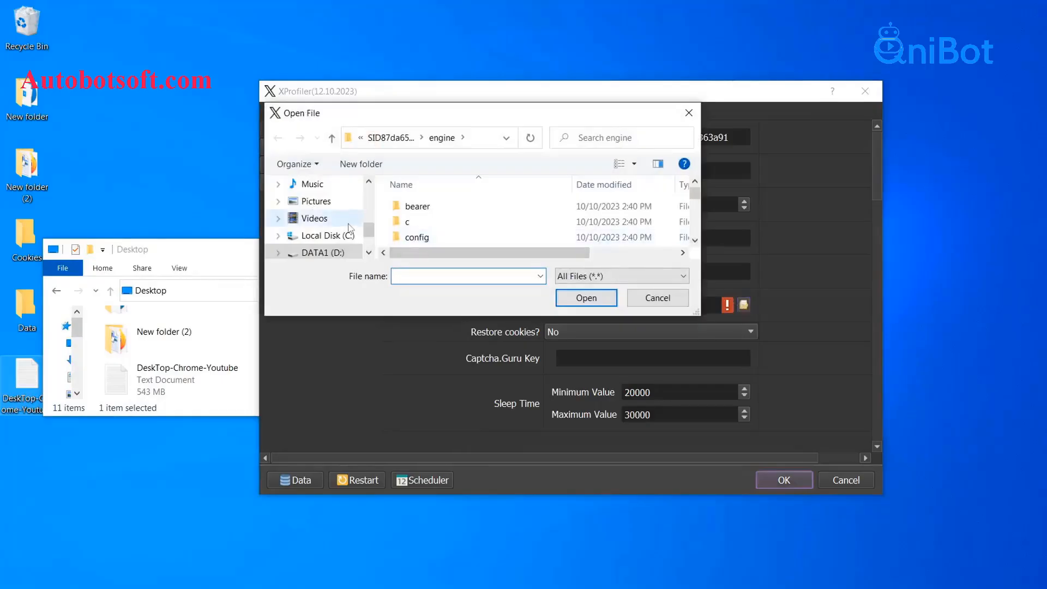
scroll(321, 218, "up", 3)
left_click(335, 188)
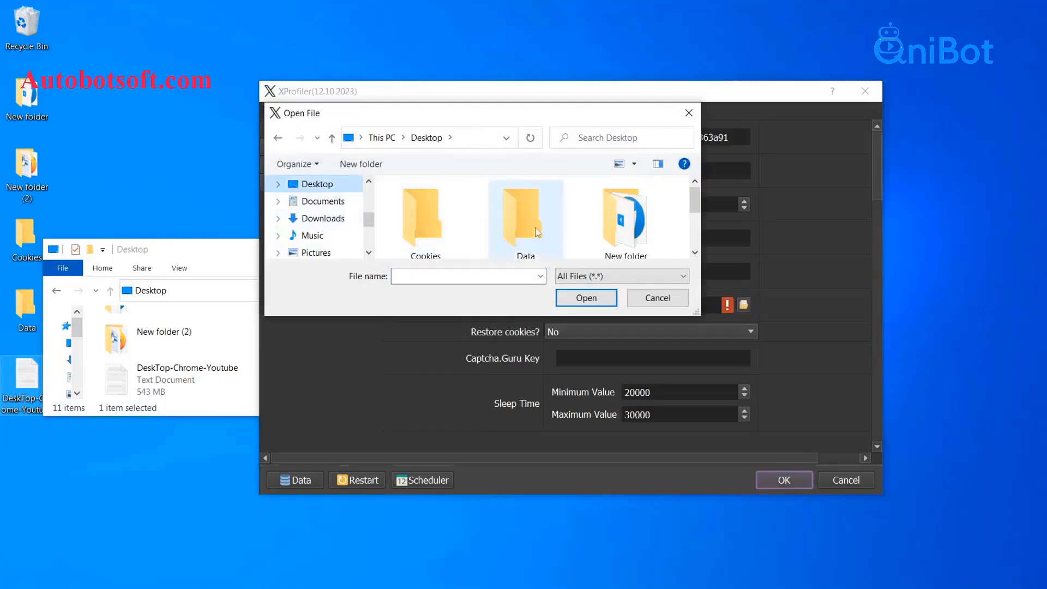
scroll(516, 224, "down", 2)
left_click(534, 231)
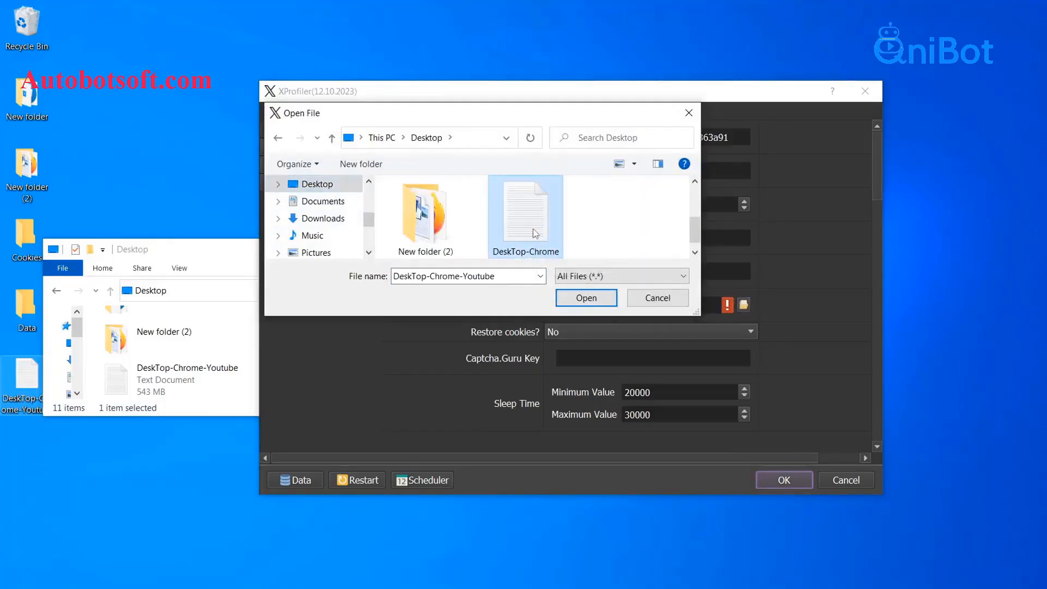
left_click(589, 297)
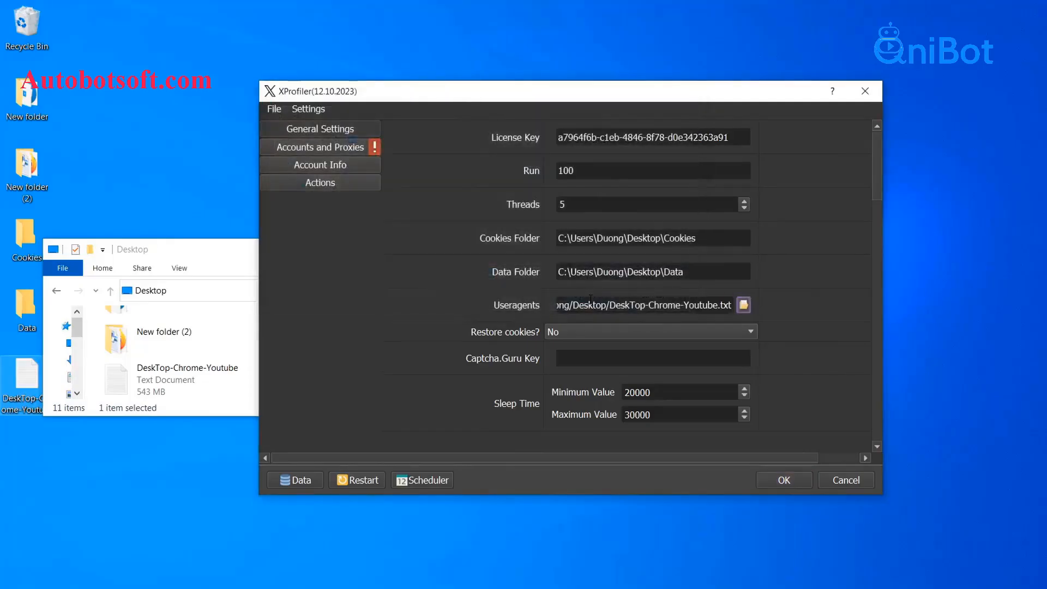
- Minimize File Explorer and open the Restore cookies choices
left_click(251, 252)
left_click(378, 249)
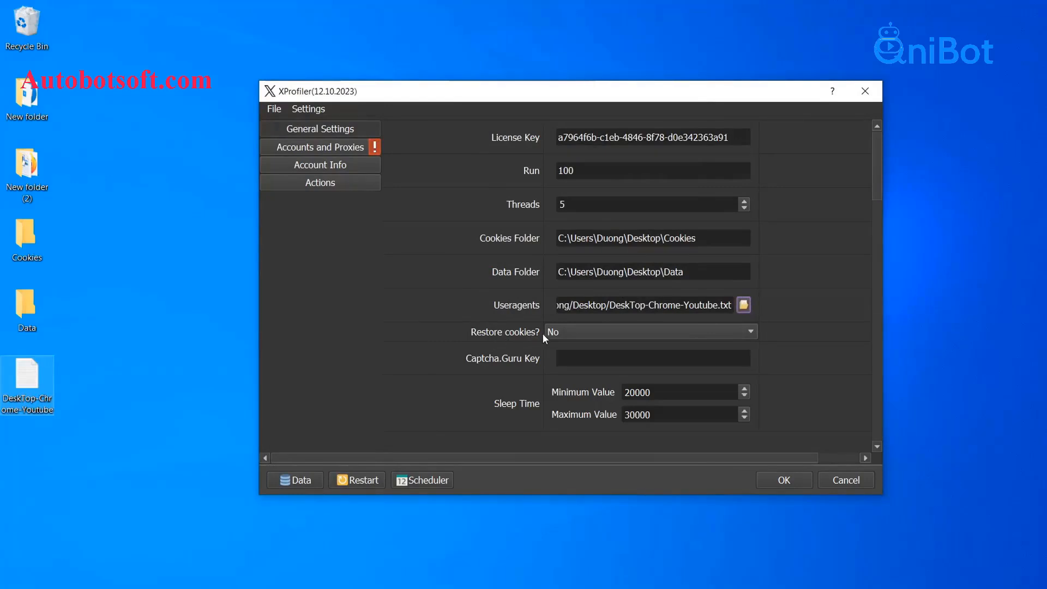
left_click(567, 332)
- Switch Restore cookies to Yes, then back to No
left_click(569, 342)
left_click(576, 332)
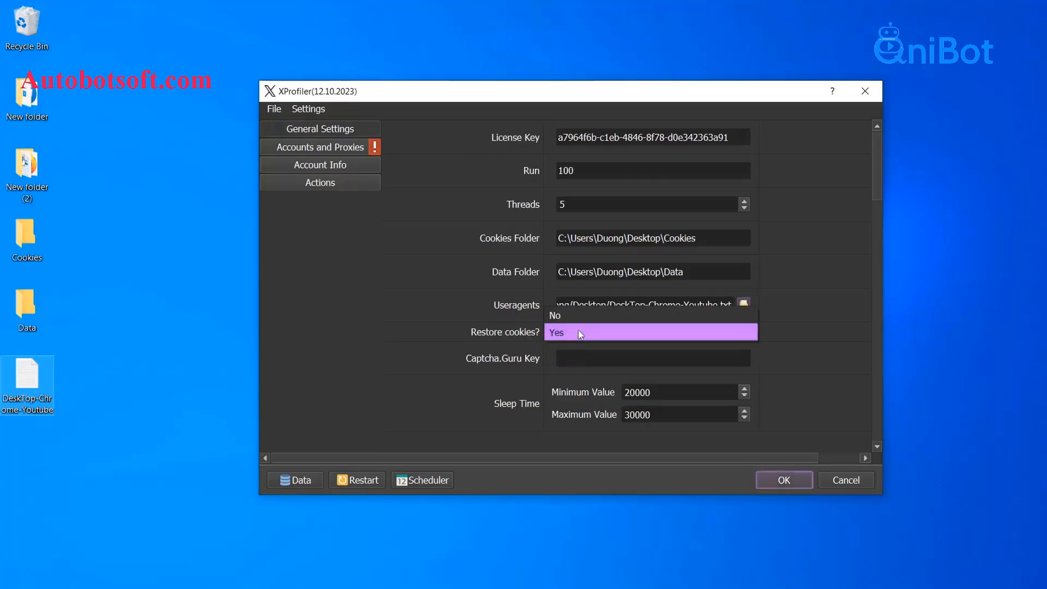
left_click(580, 320)
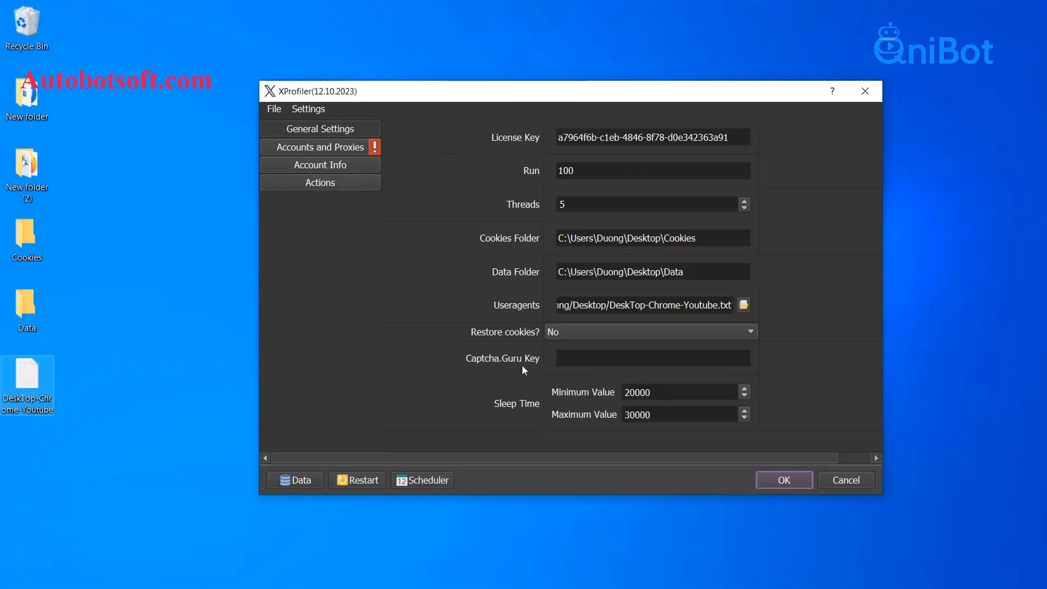
- Paste the Captcha.Guru API key into the Captcha.Guru Key field
left_click(588, 359)
right_click(589, 359)
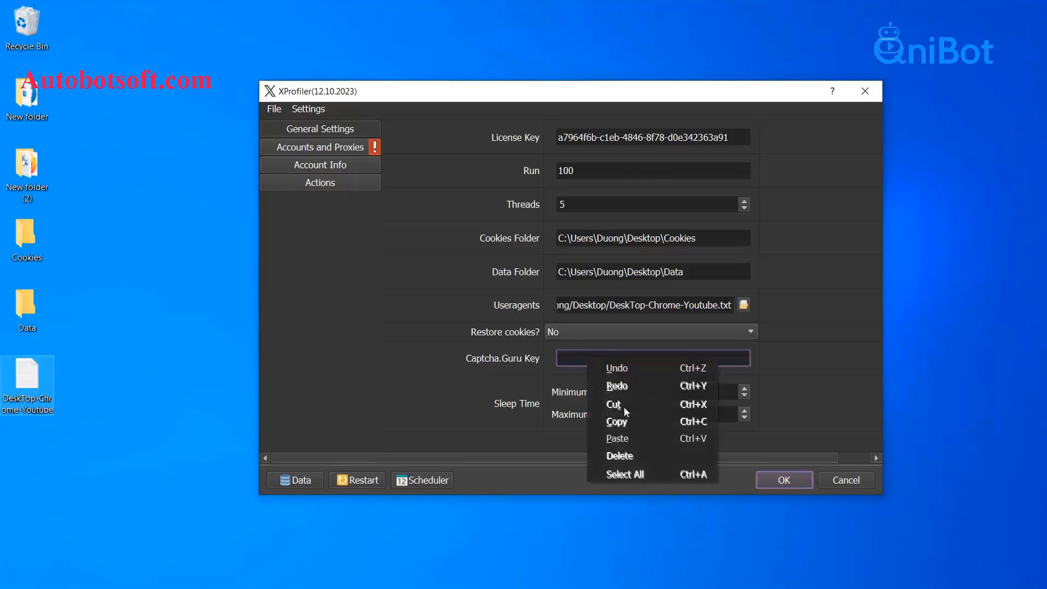
left_click(611, 439)
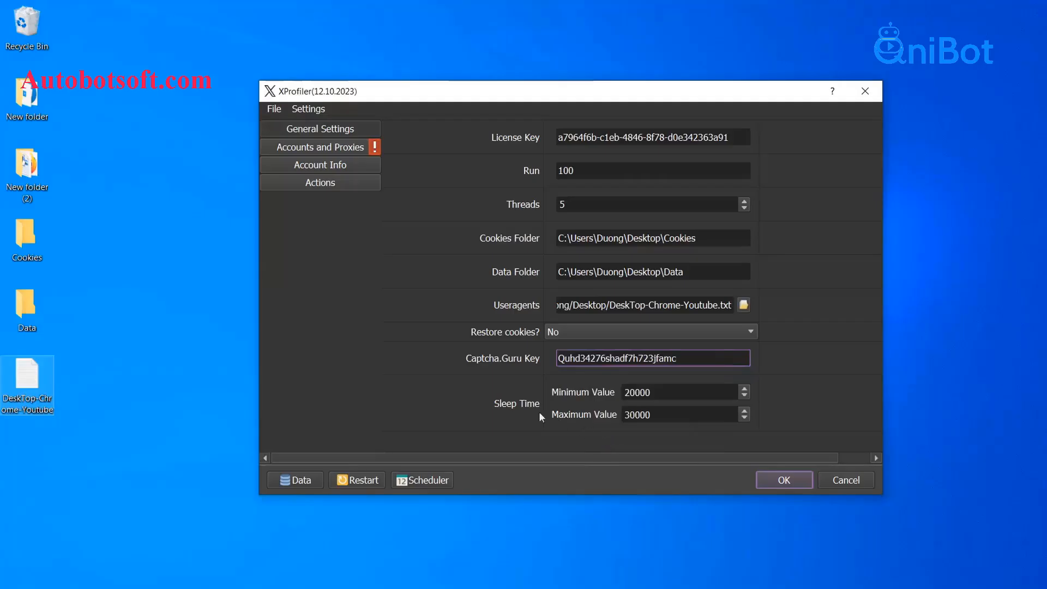
left_click(502, 376)
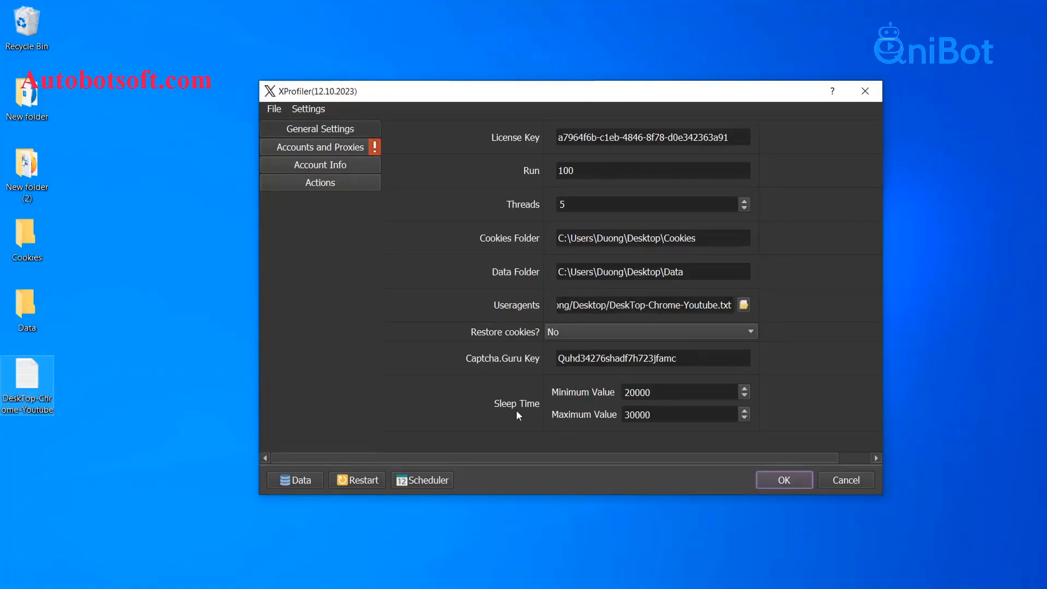
- Keep Sleep Time minimum 20000 and maximum 30000, then show Accounts and Proxies
double_click(642, 392)
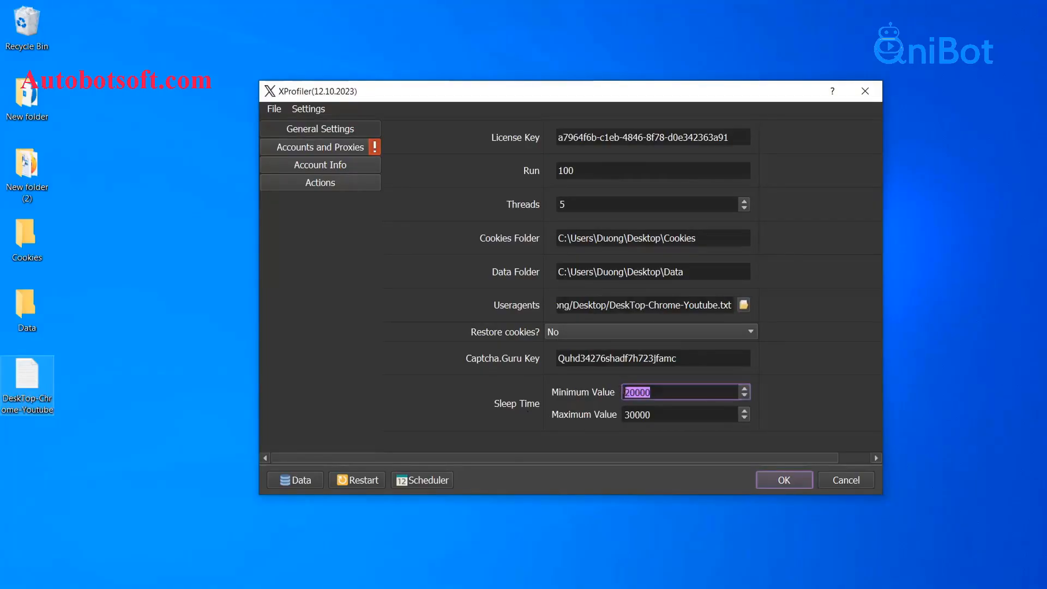
key("Tab")
left_click(590, 396)
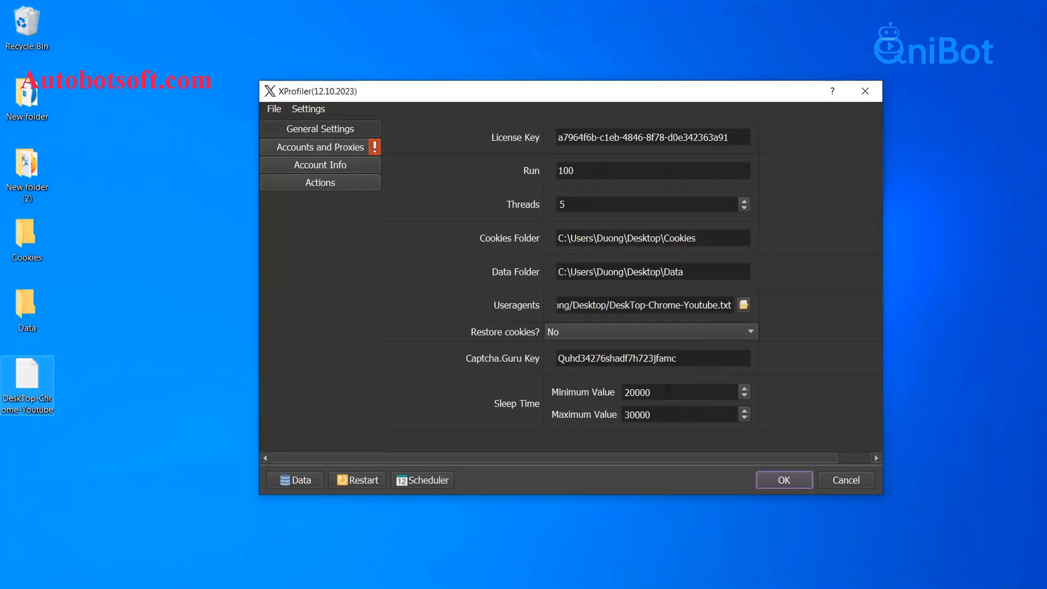
left_click(332, 151)
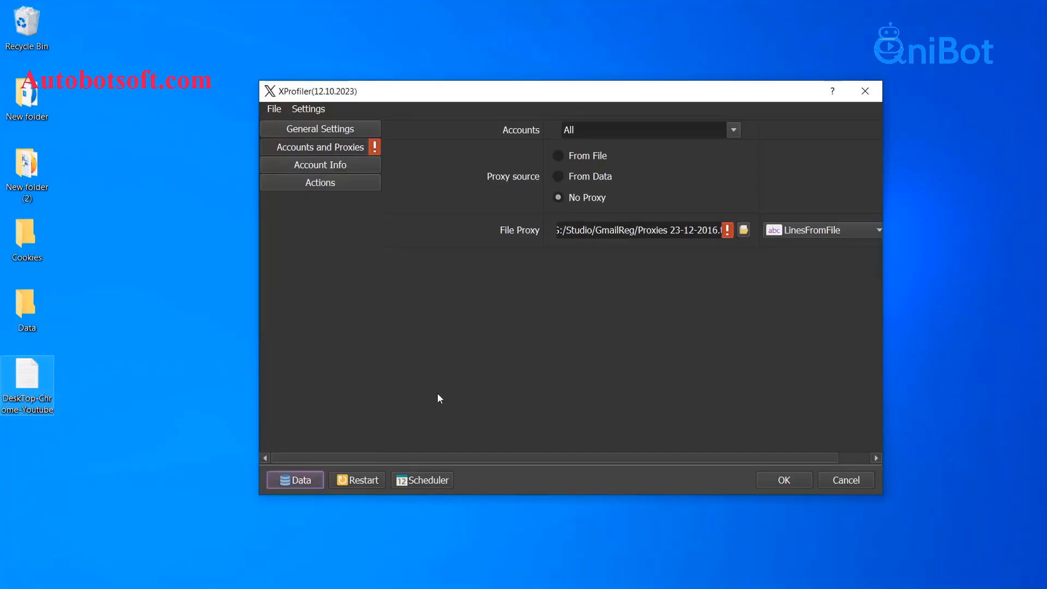
- Open the Database Manager and create a new account group named Tutorial
left_click(310, 481)
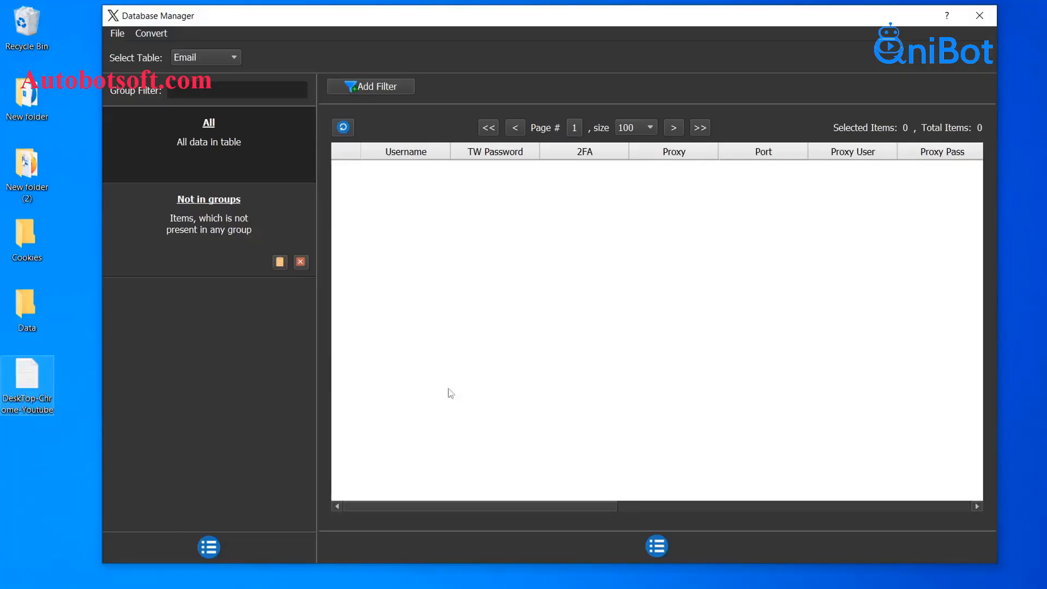
left_click(211, 545)
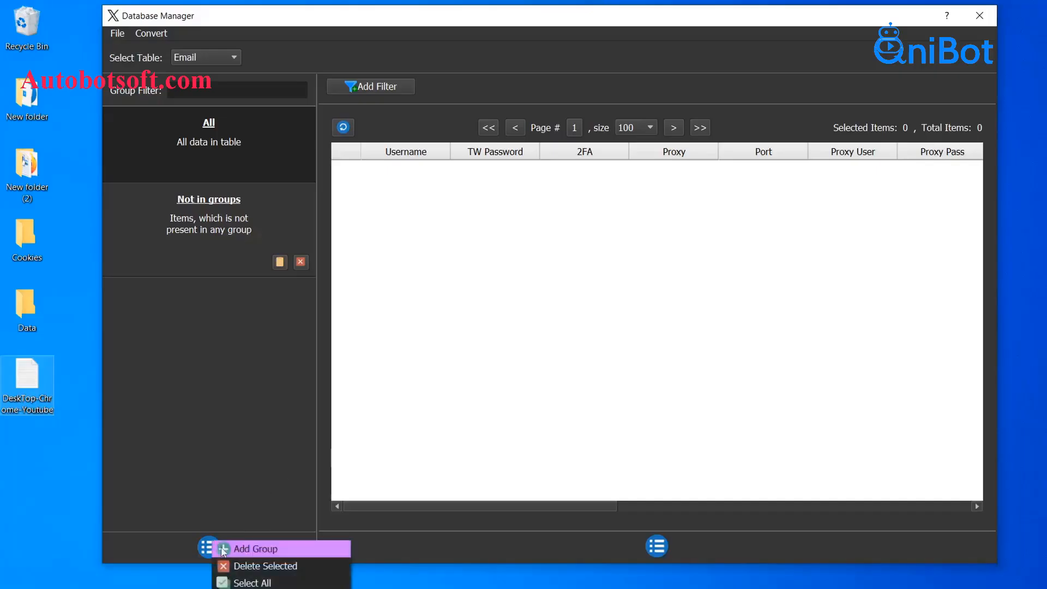
left_click(225, 548)
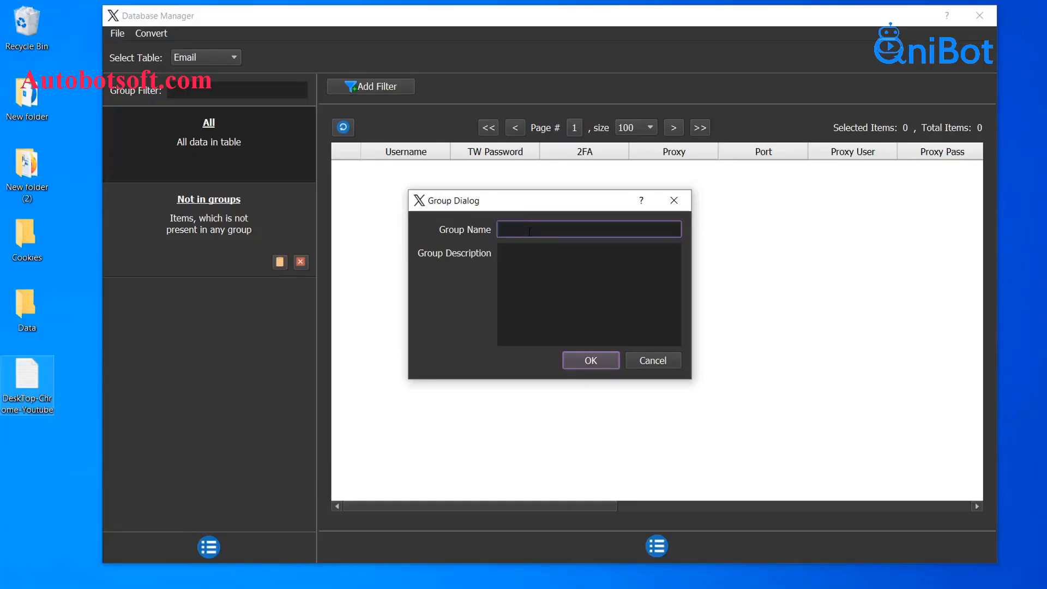
type("Tutorial")
left_click(591, 364)
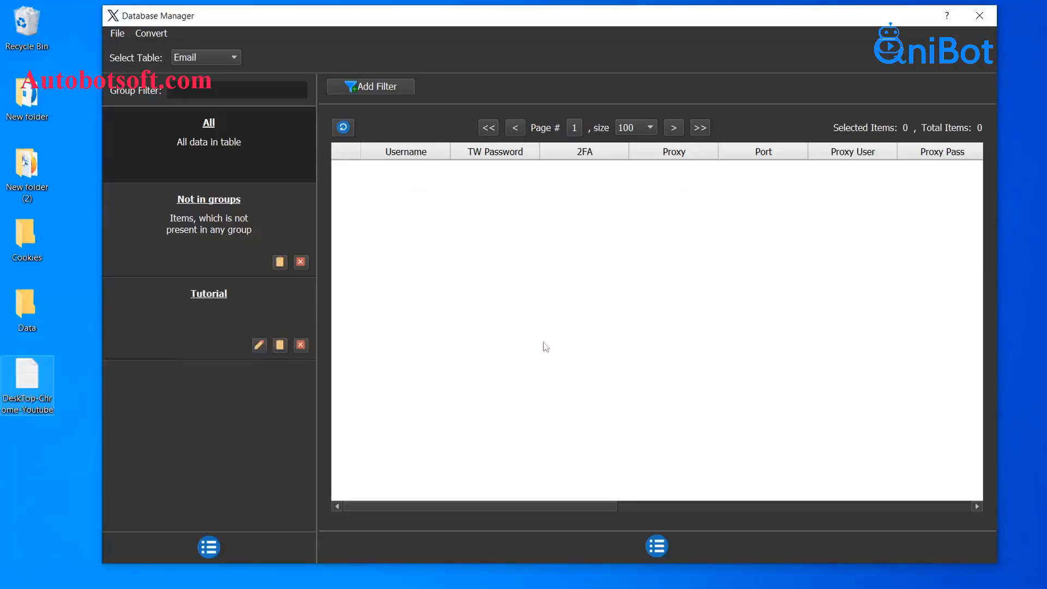
- Select the Tutorial group and start adding a new account item to it
left_click(262, 309)
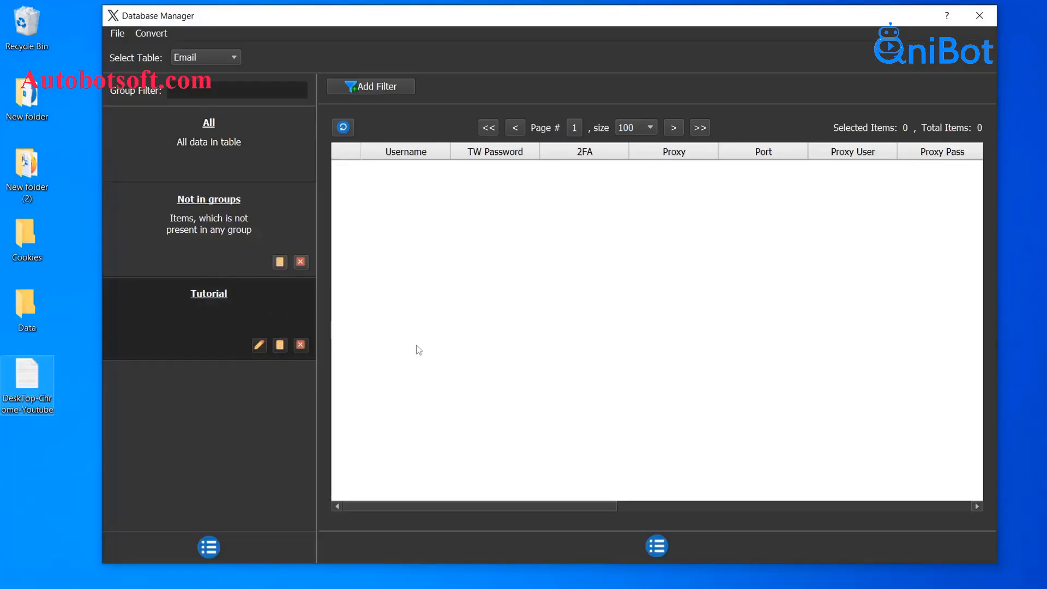
left_click(657, 547)
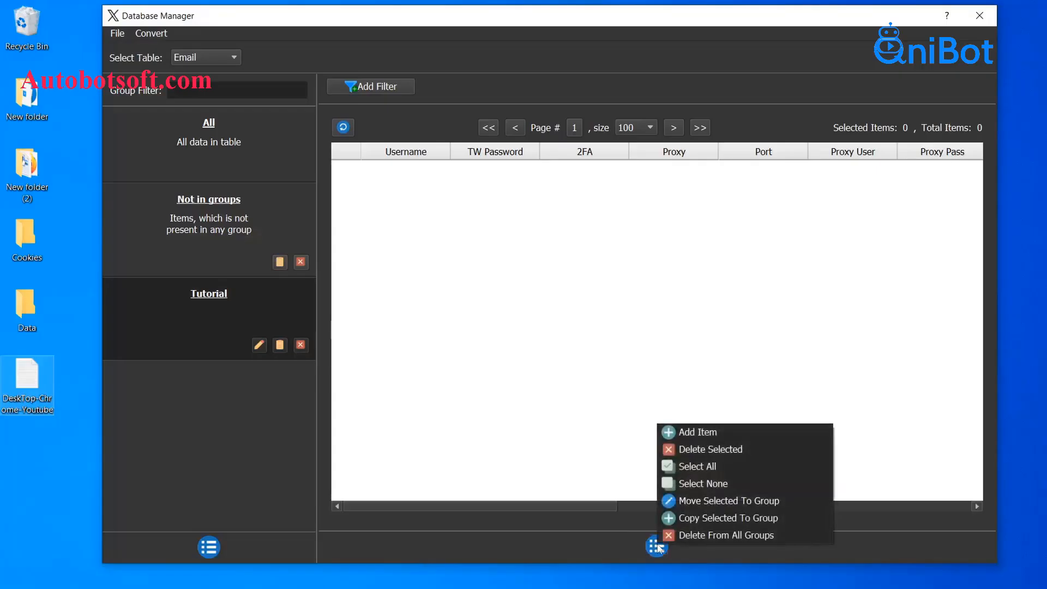
left_click(711, 433)
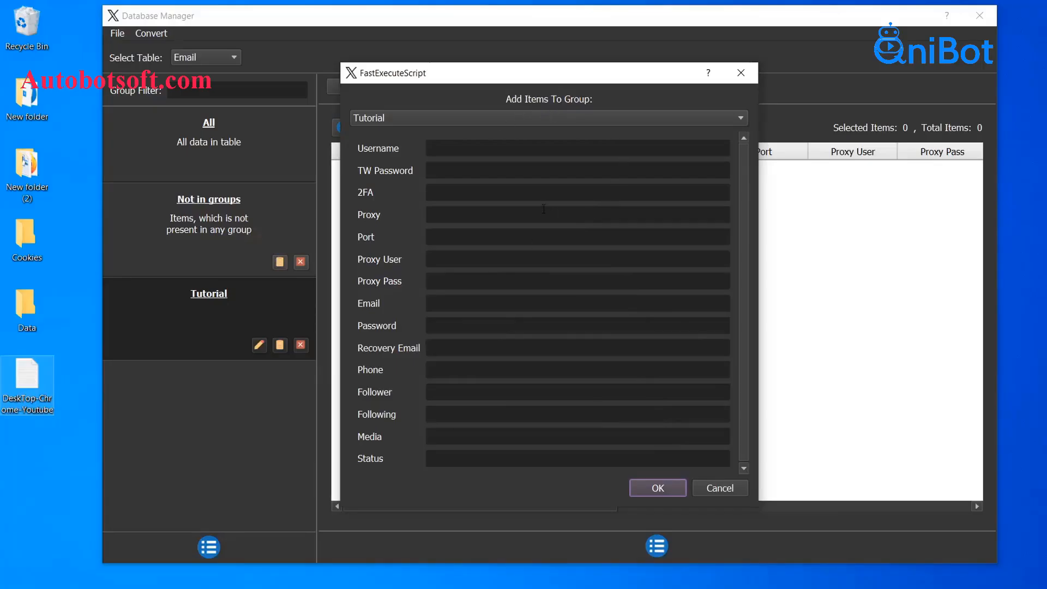
- Enter the account's username and X password in the Username and TW Password fields
left_click(526, 153)
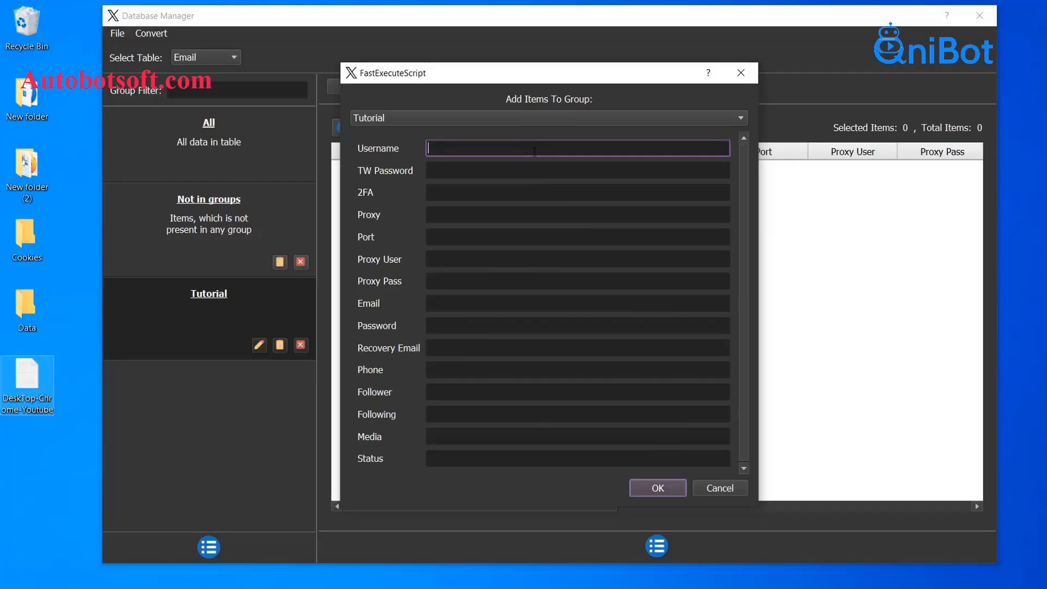
left_click(496, 169)
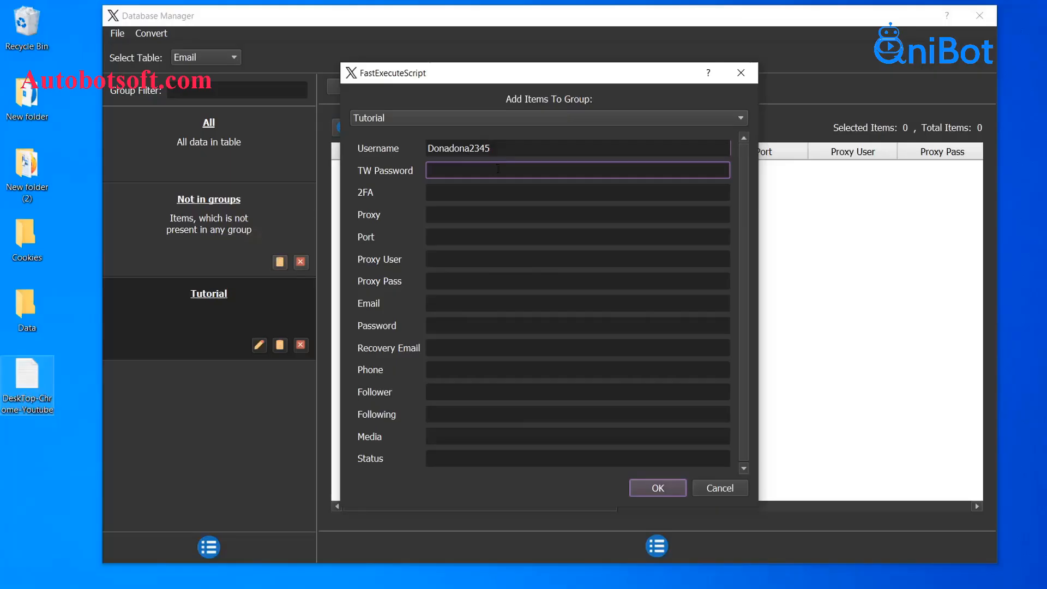
left_click(387, 192)
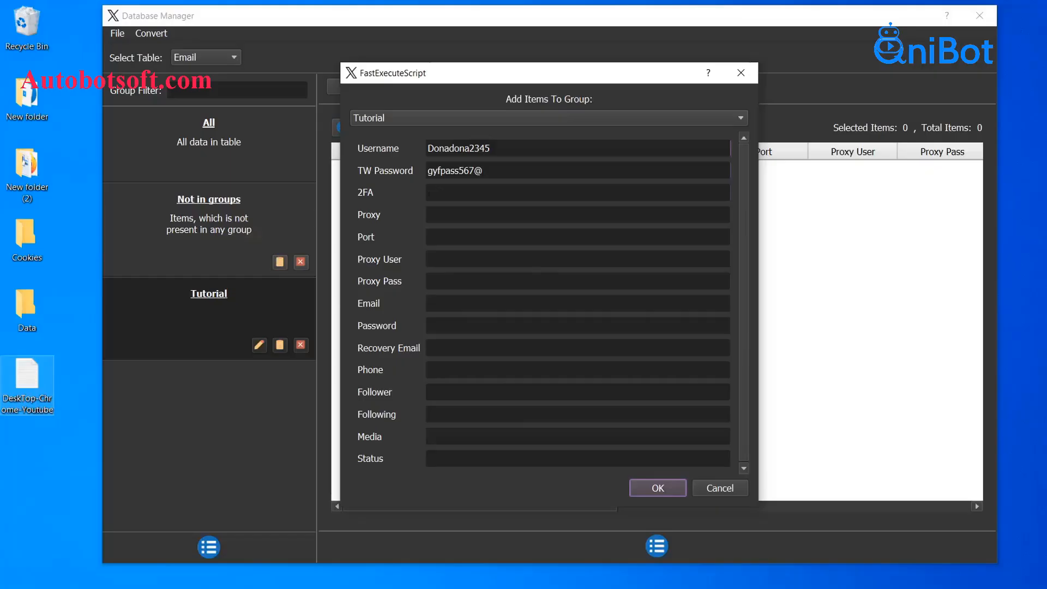
left_click(437, 216)
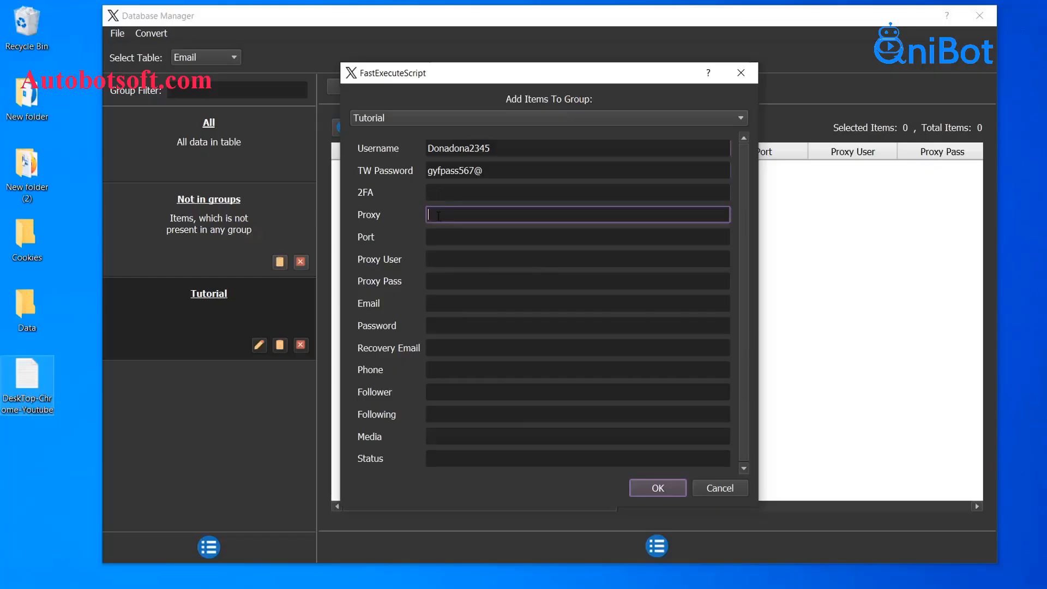
- Enter proxy 7896.890.765.89 with port 5896, plus the proxy username and password
left_click(446, 237)
left_click(447, 260)
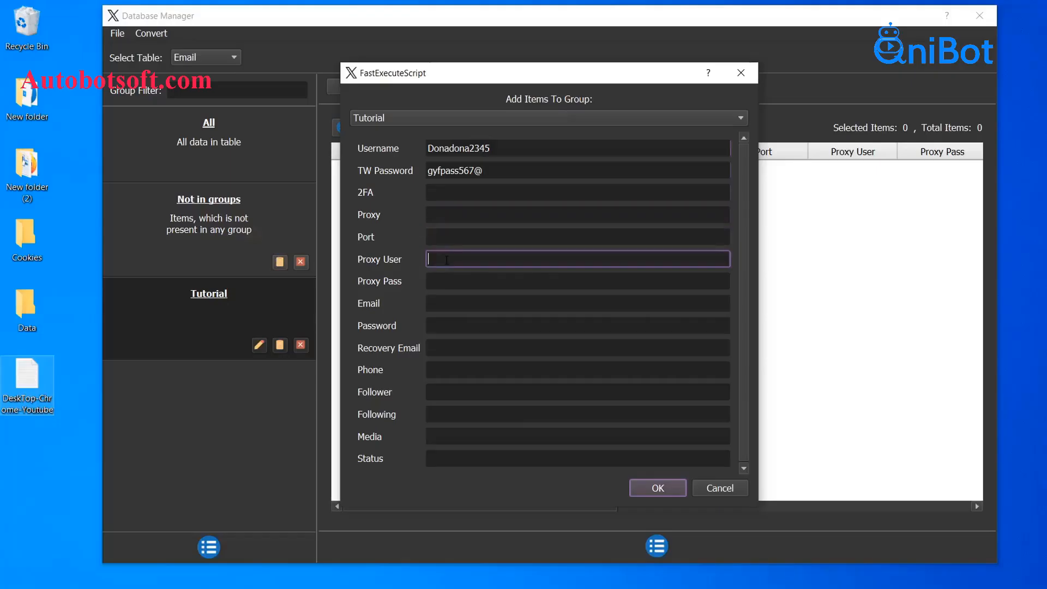
left_click(453, 282)
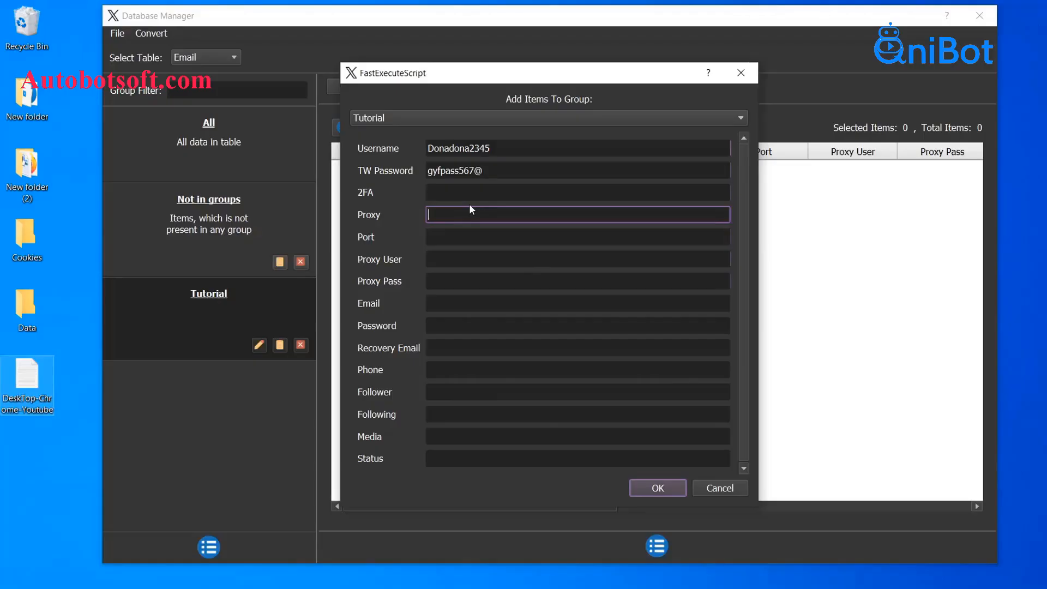
type("7896.890.765.89")
left_click(466, 235)
type("5896")
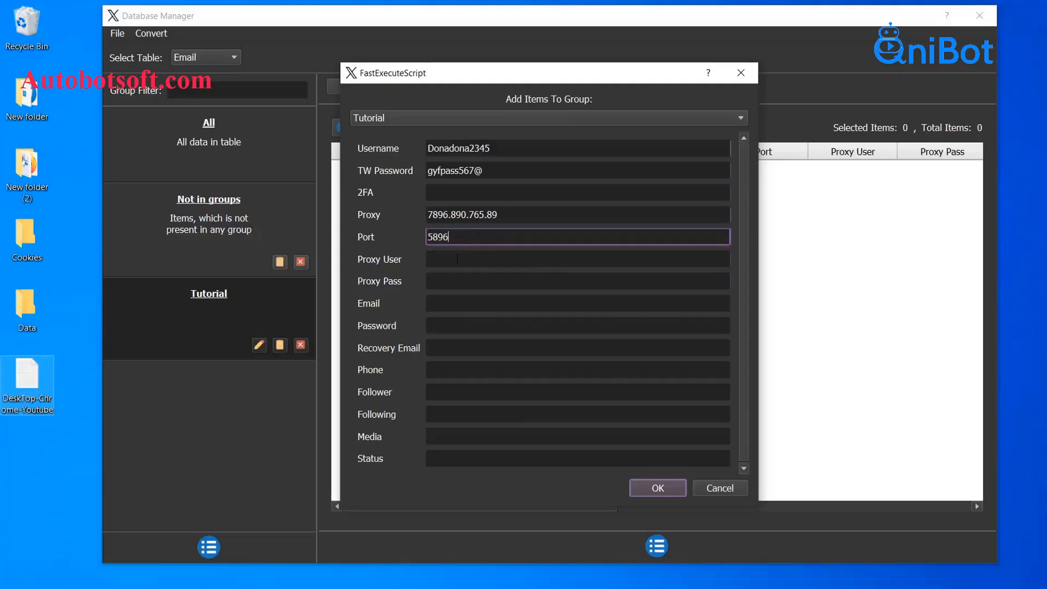
left_click(458, 258)
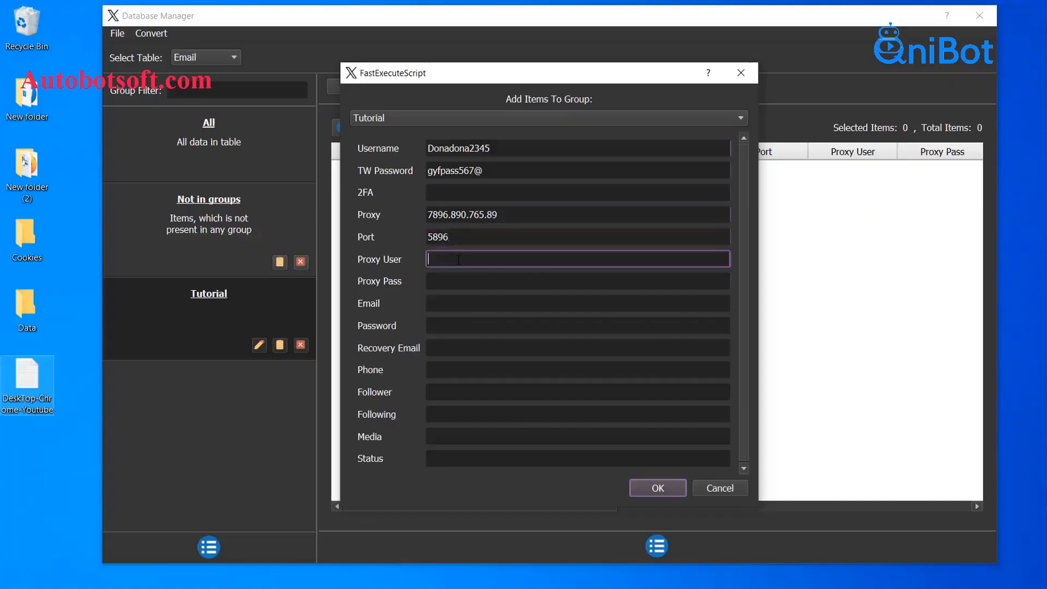
type("qnibot")
left_click(460, 276)
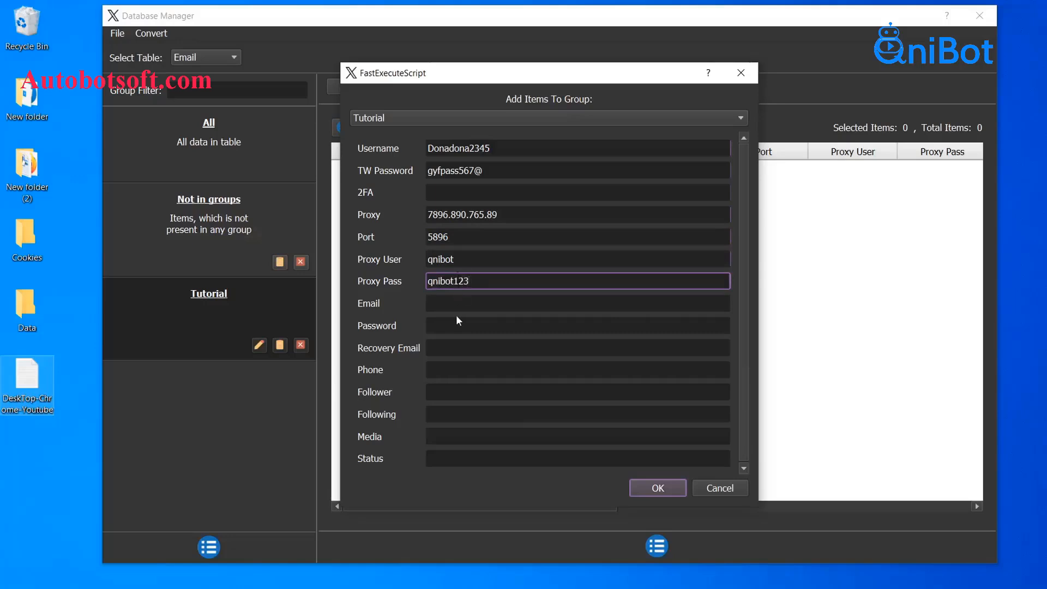
- Fill in the account's e-mail address, e-mail password and recovery e-mail, leaving Phone blank
left_click(465, 302)
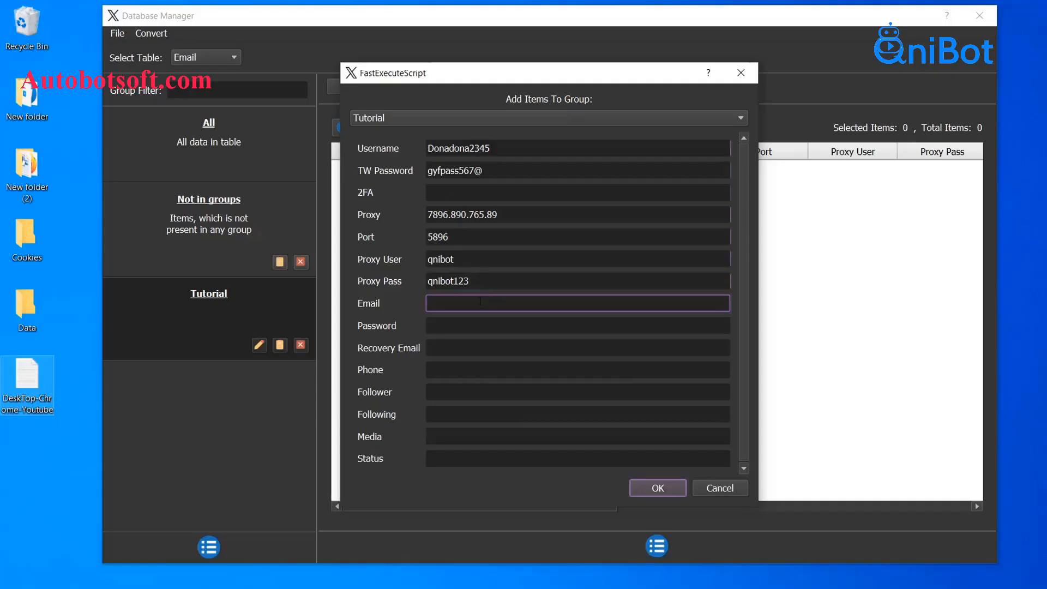
left_click(498, 325)
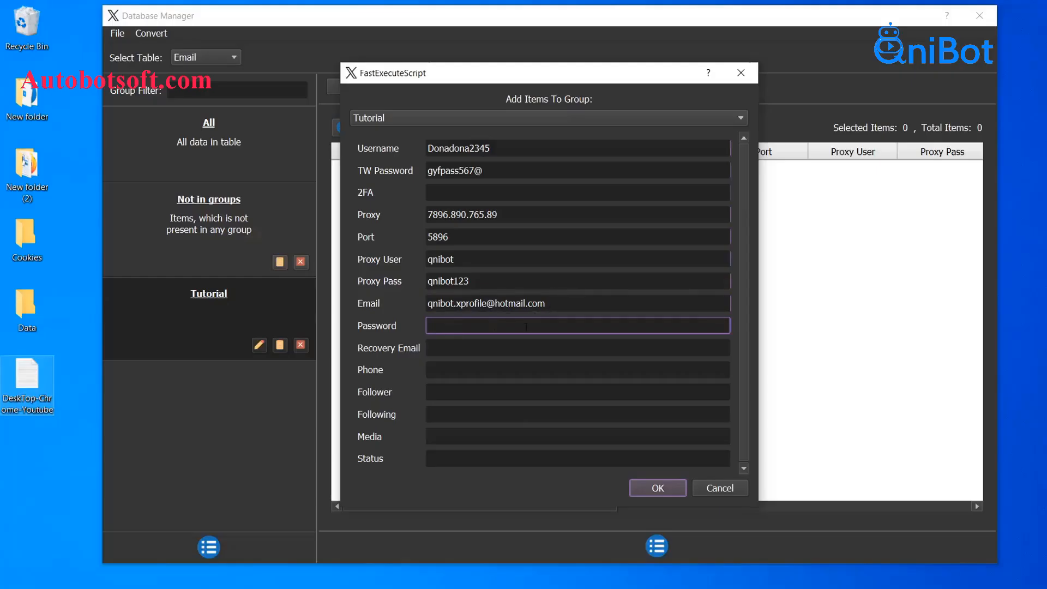
left_click(485, 344)
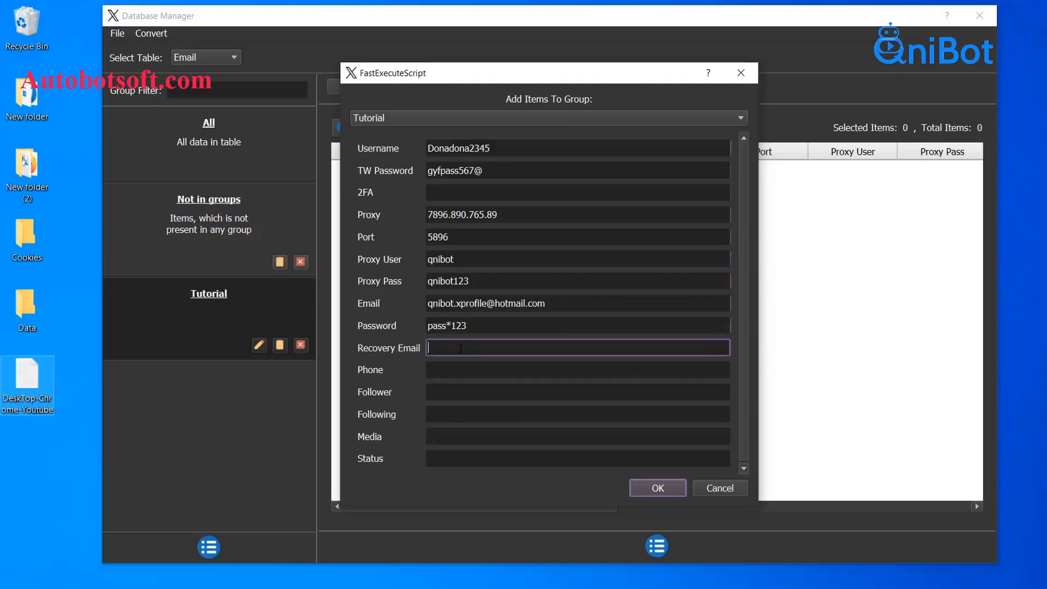
left_click(451, 370)
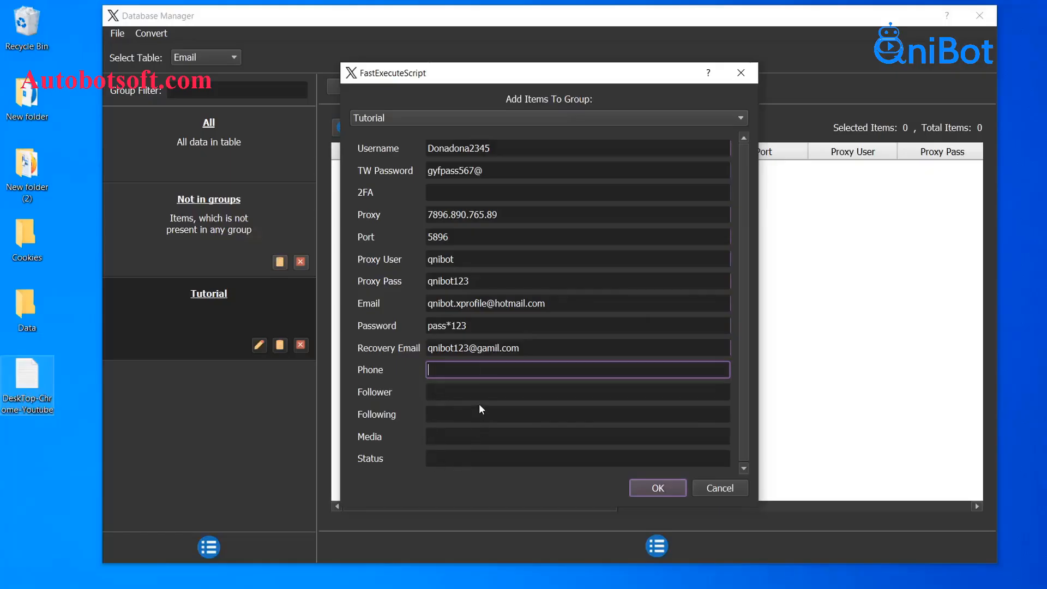
left_click(410, 368)
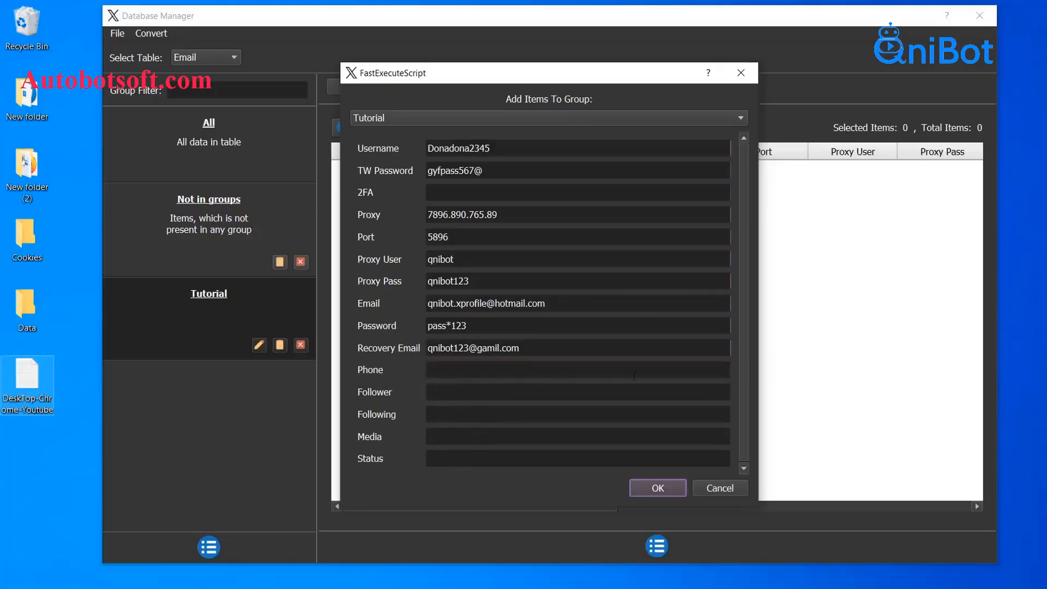
- Save the account into Tutorial, then open and close an empty Add Item form
left_click(667, 489)
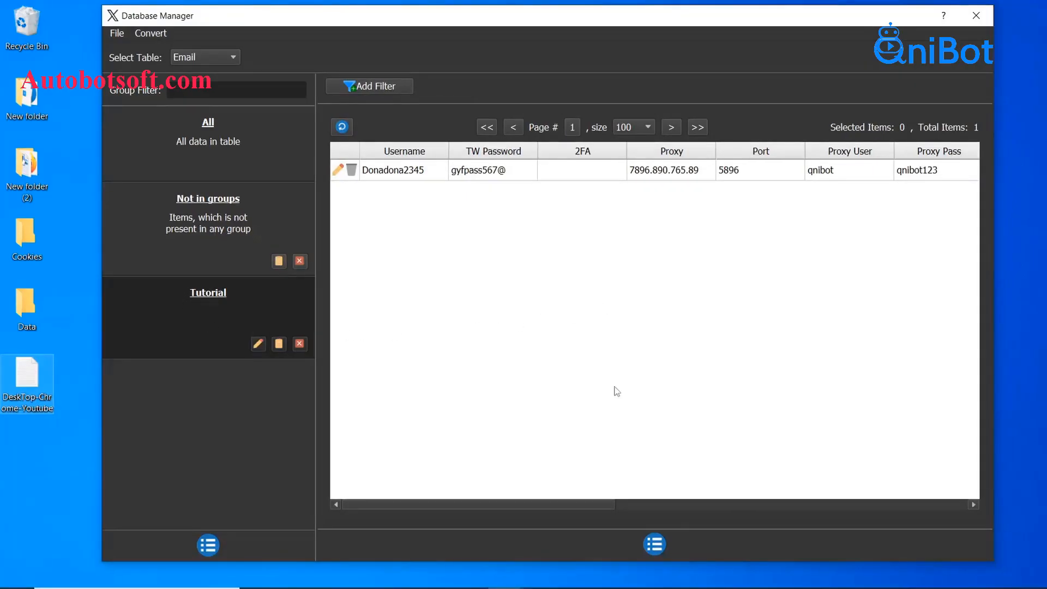
left_click(657, 543)
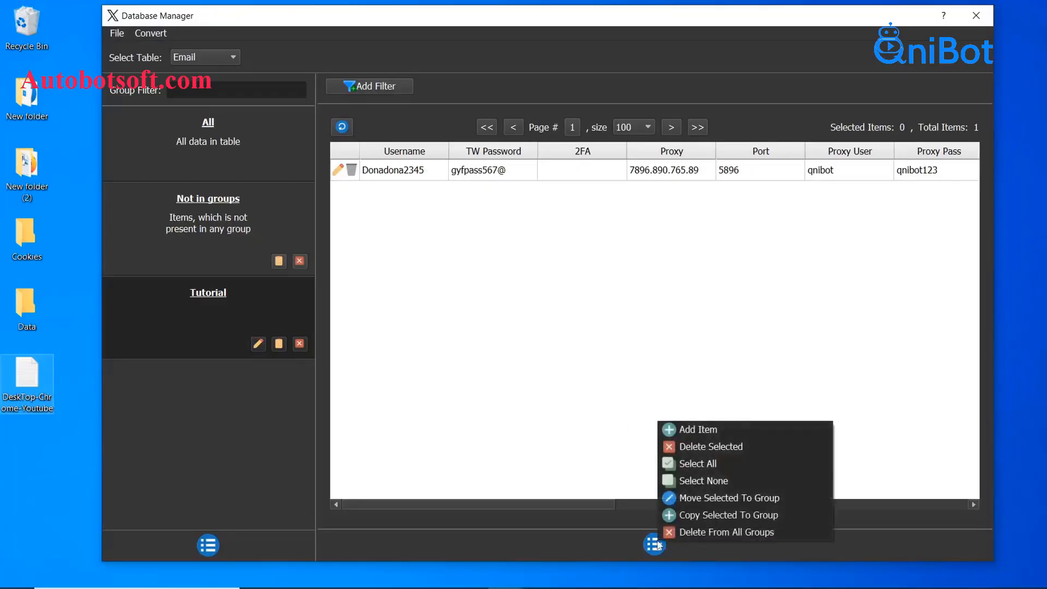
left_click(698, 430)
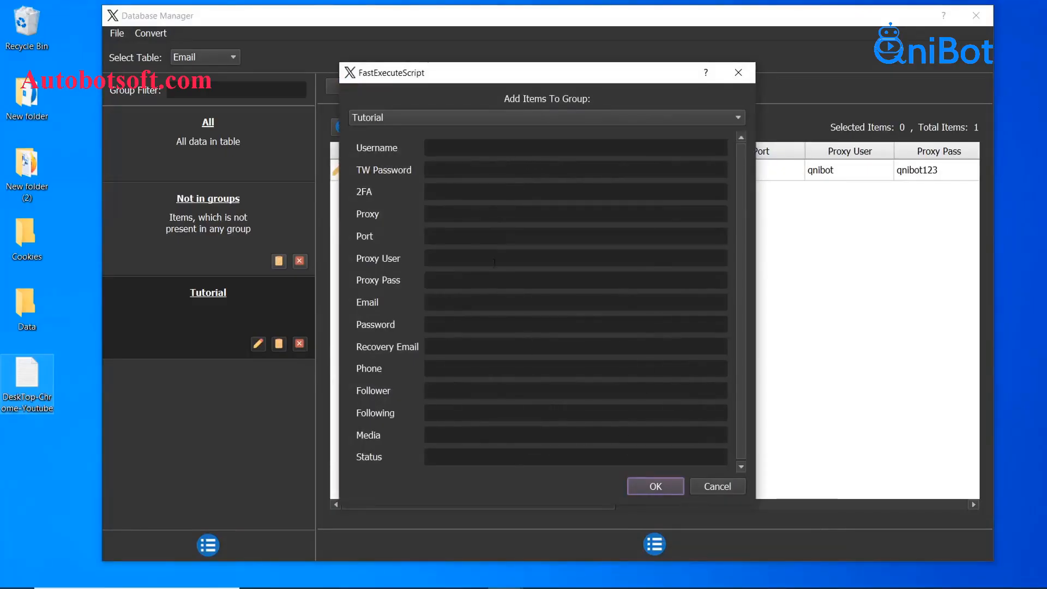
left_click(744, 80)
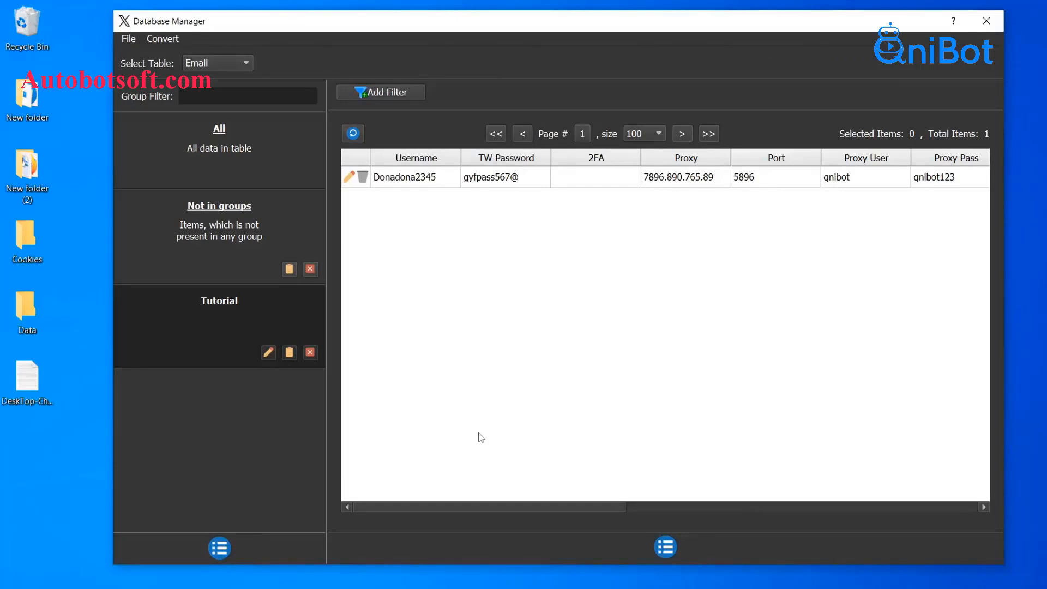
- Create a new text document named 'X accounts' in the Data folder and open it in Notepad
double_click(42, 316)
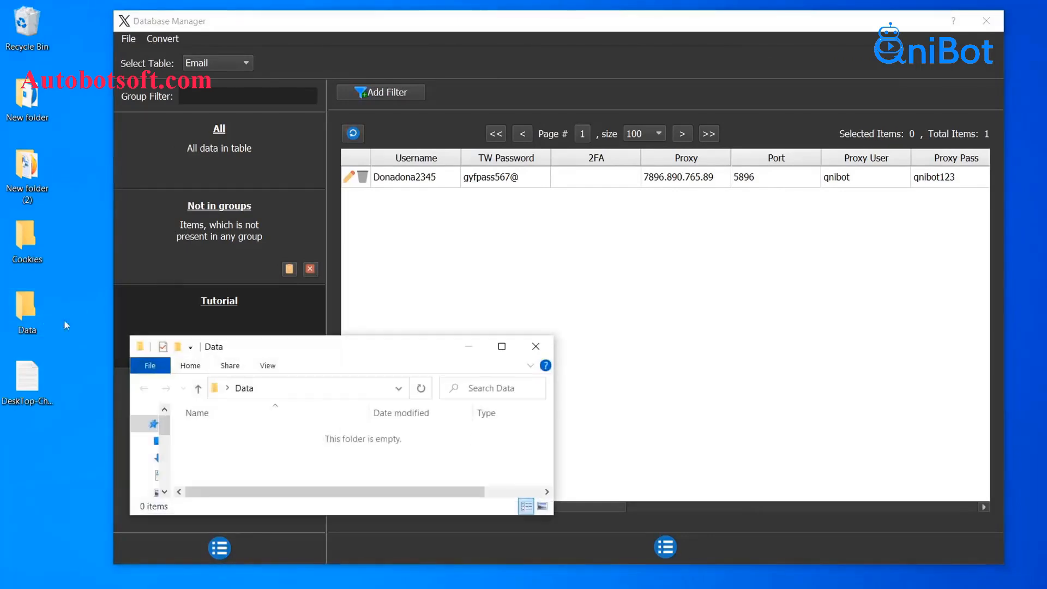
right_click(250, 440)
mouse_move(352, 413)
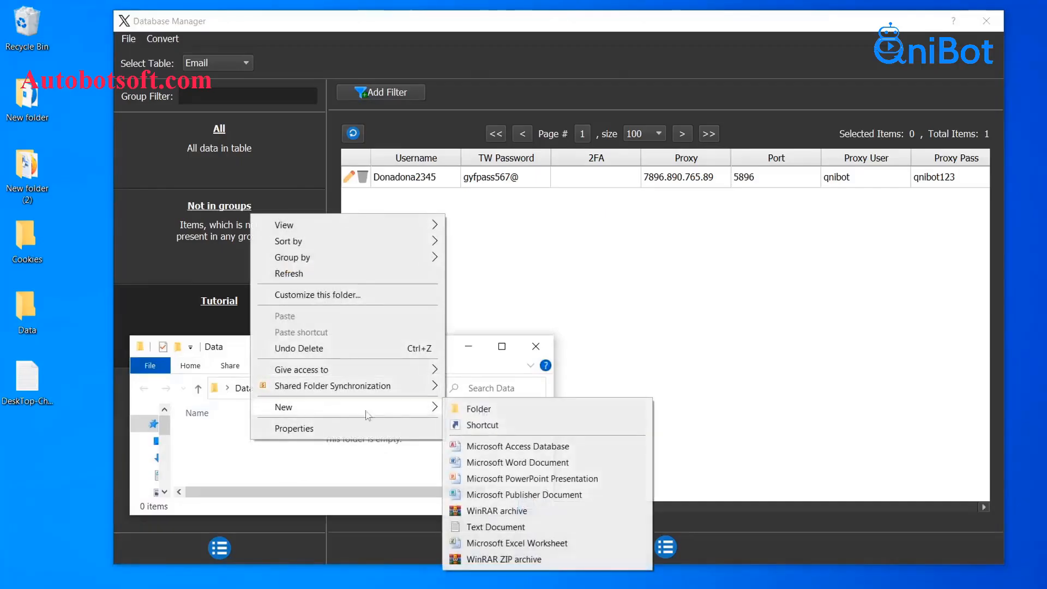
left_click(496, 527)
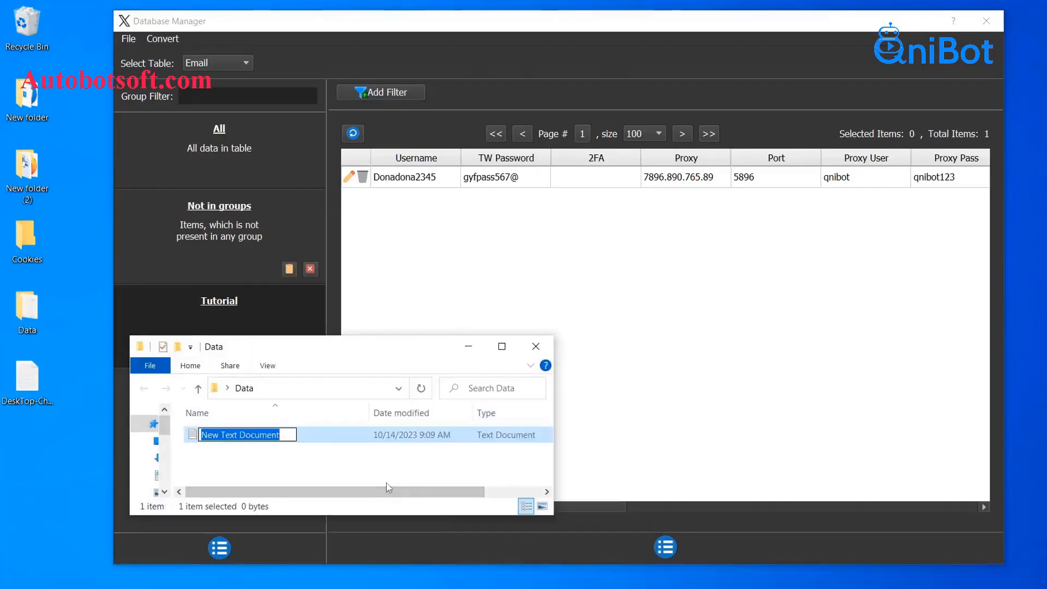
type("X accounts")
key("Return")
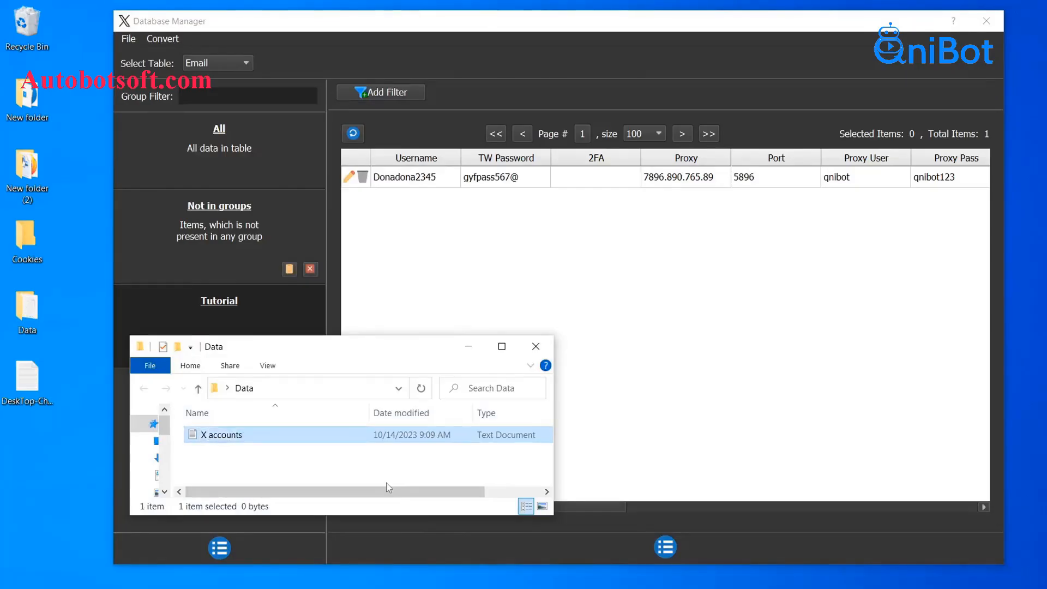
double_click(330, 436)
- Type the account username and password, comma-separated, on the first line of X accounts
left_click(338, 362)
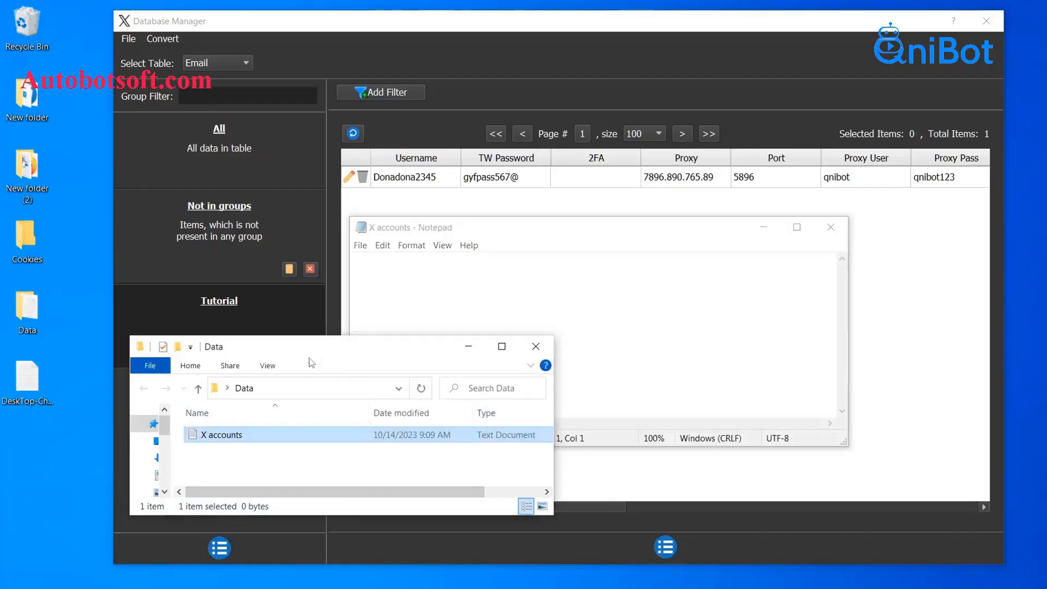
left_click(467, 350)
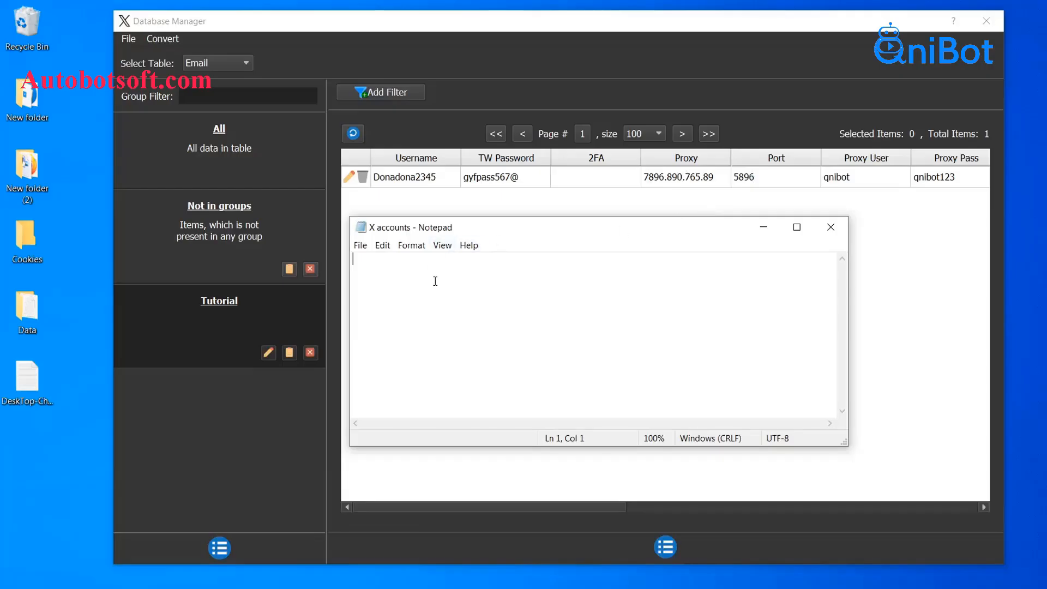
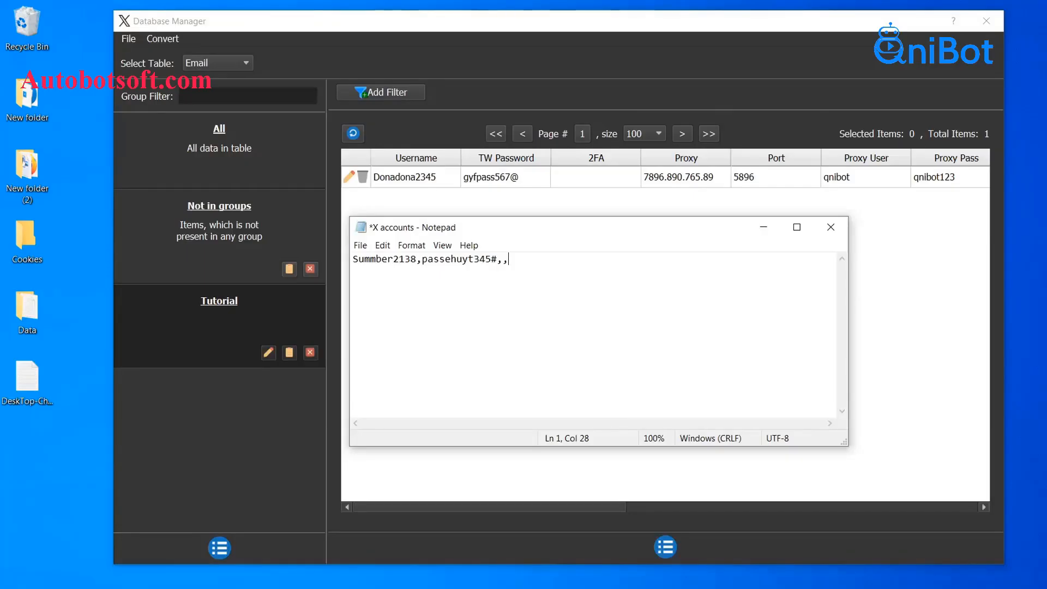
- Append proxy address 7895.895.232.59, port 8563, and the proxy username and password to the account line
type("7895.895.232.59,8563")
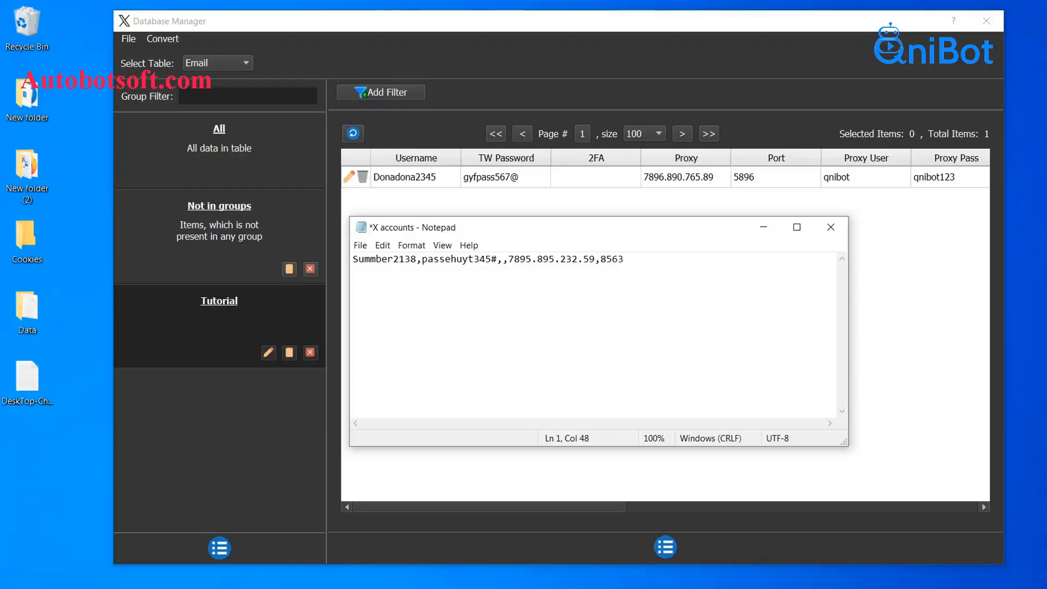
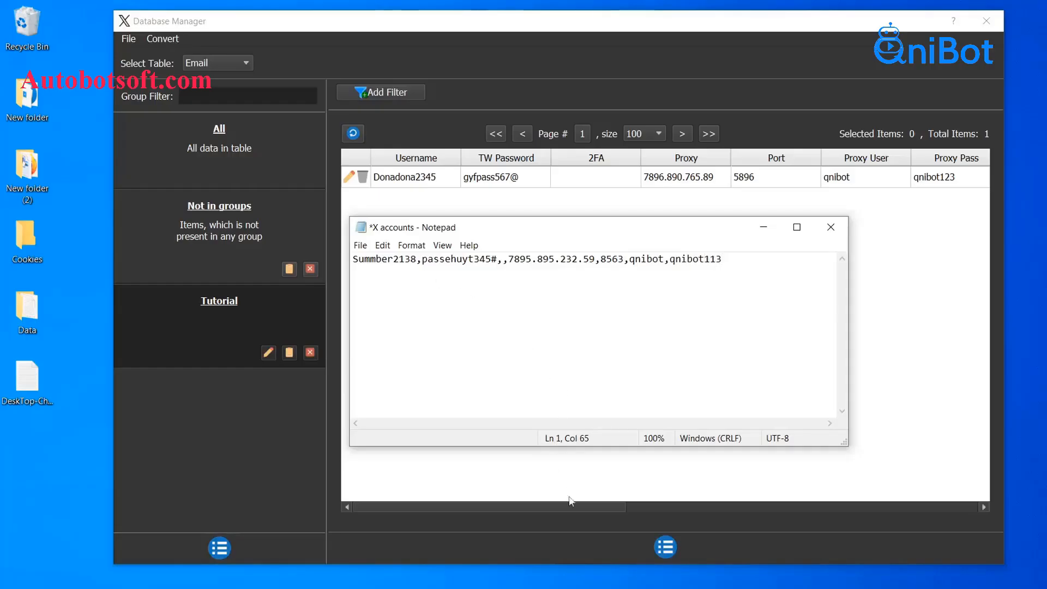
left_click_drag(575, 509, 835, 510)
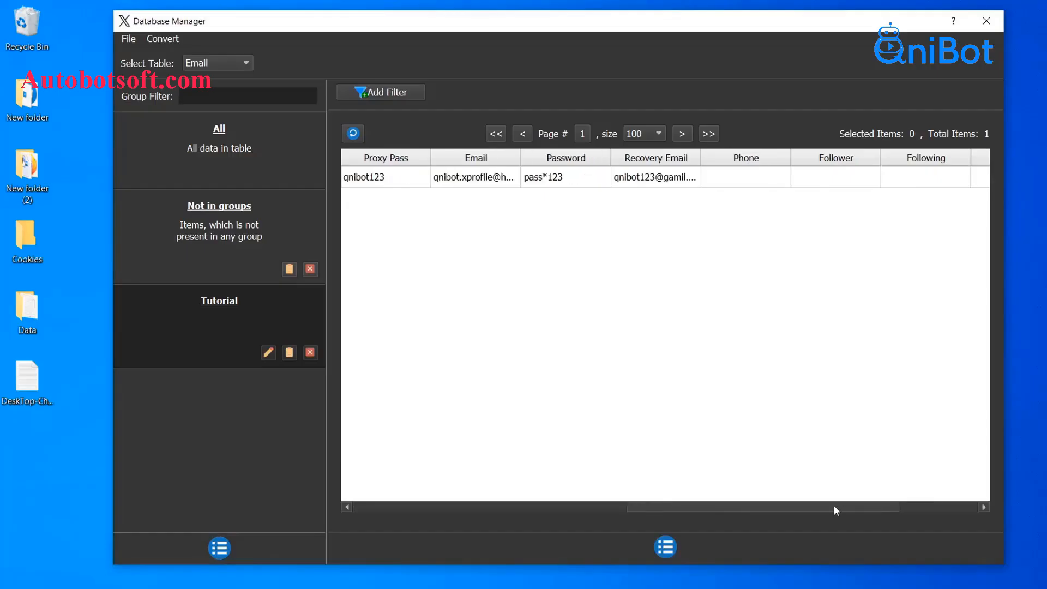
- Add the account e-mail, its password and the recovery Gmail address to the line, fixing the typo
left_click(638, 588)
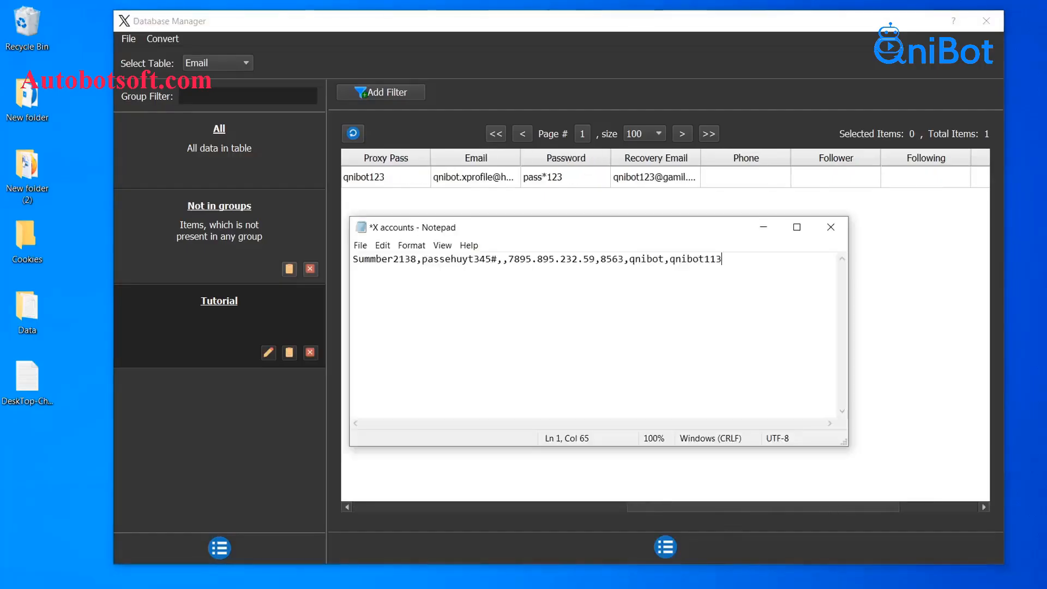
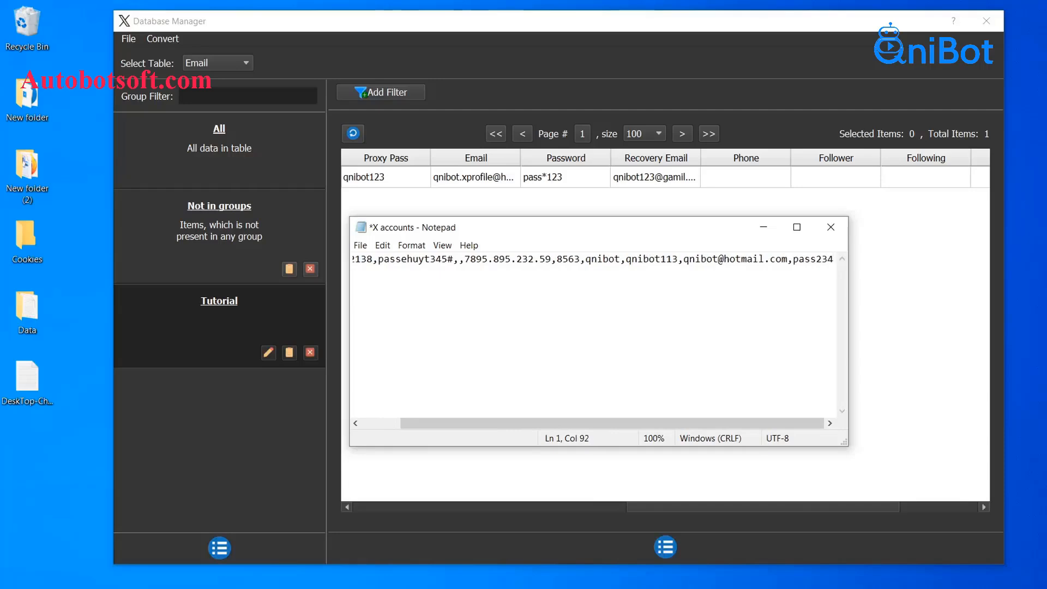
type(",")
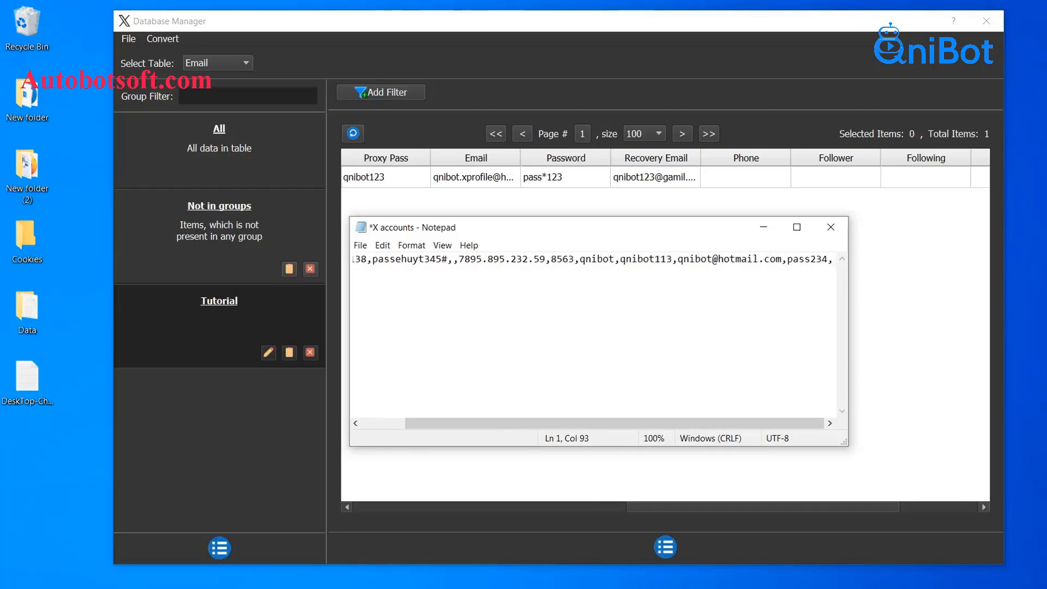
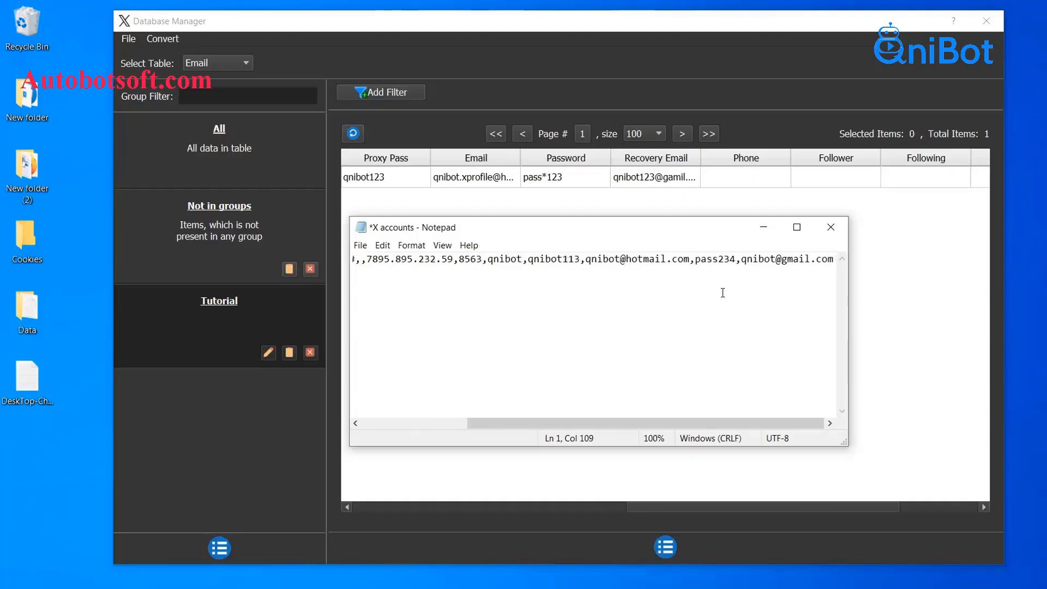
- End the account line with four empty comma-separated fields and start a new line
key("Return")
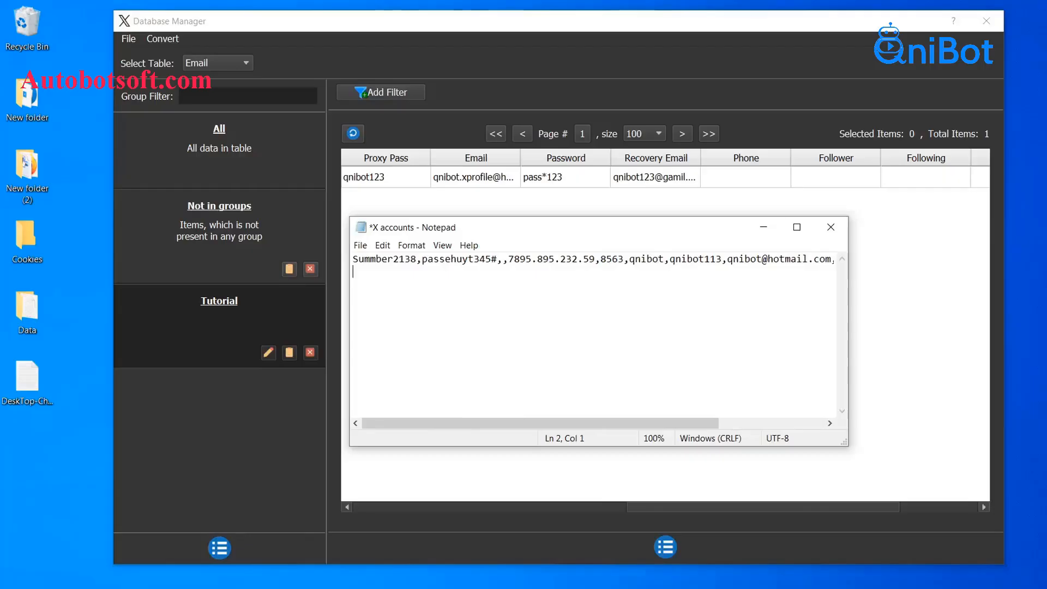
key("BackSpace")
type(",,,,")
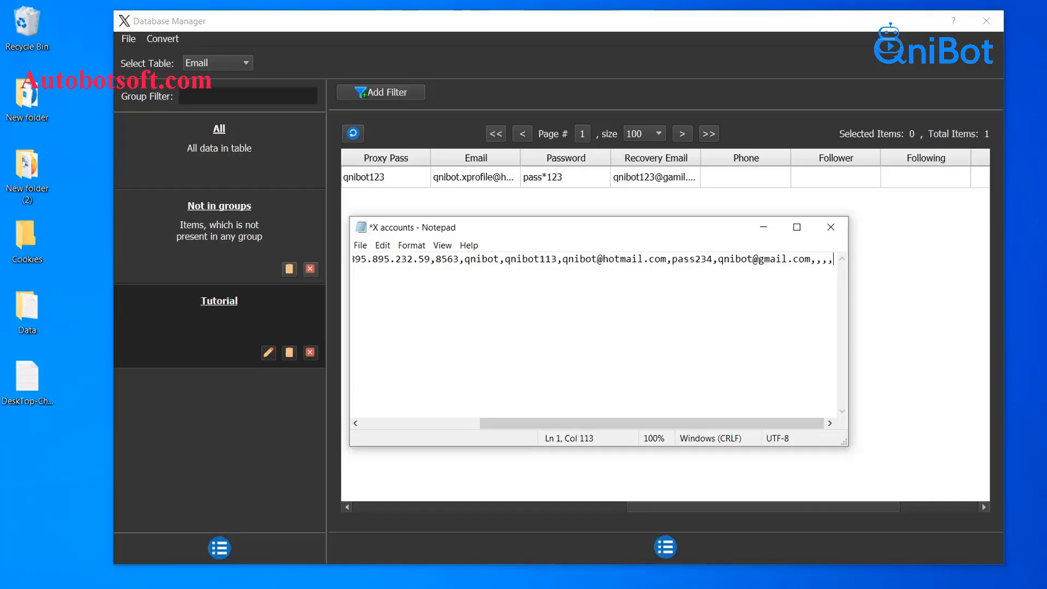
type(",")
key("BackSpace")
key("Return")
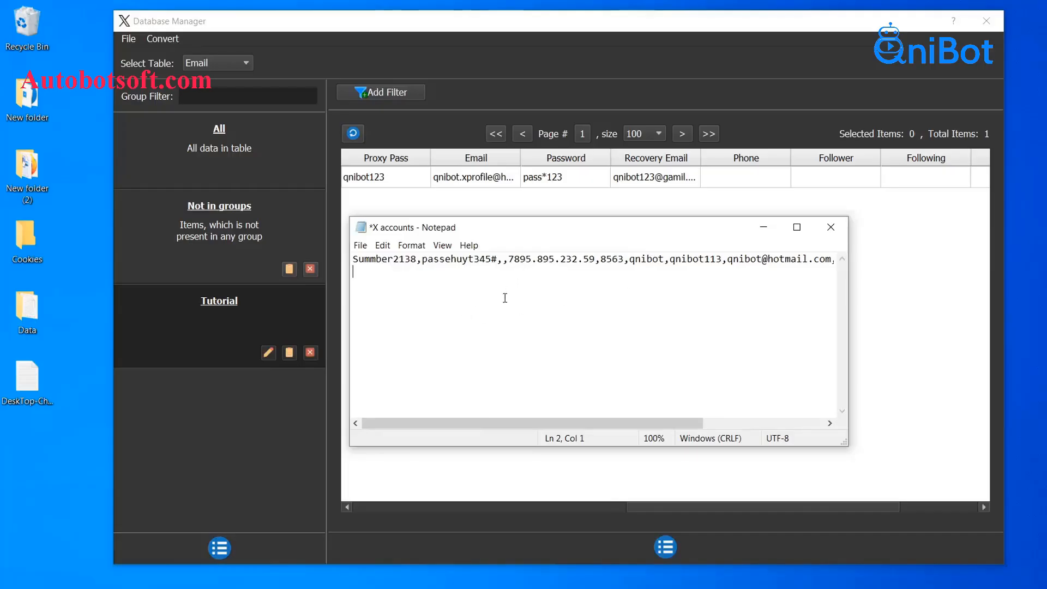
- Save the X accounts file and select it as the source for Convert > Import Csv
left_click(360, 246)
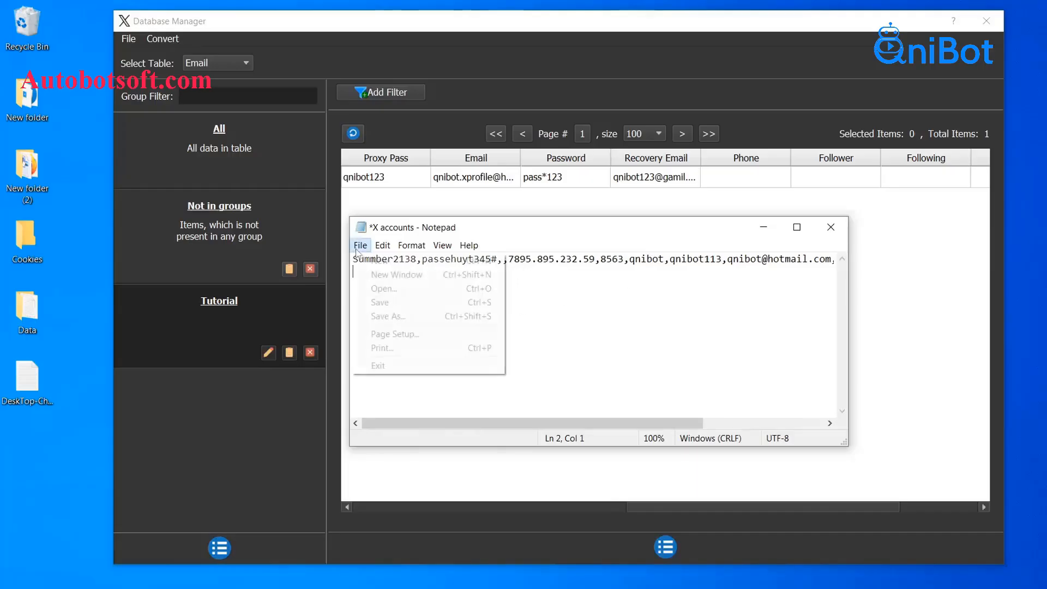
left_click(380, 304)
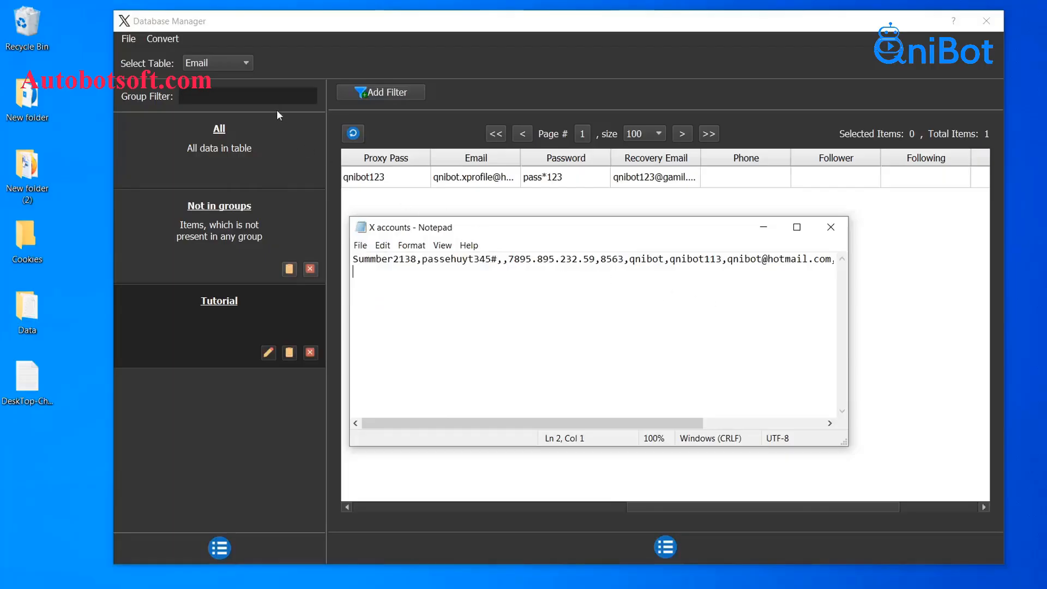
left_click(165, 42)
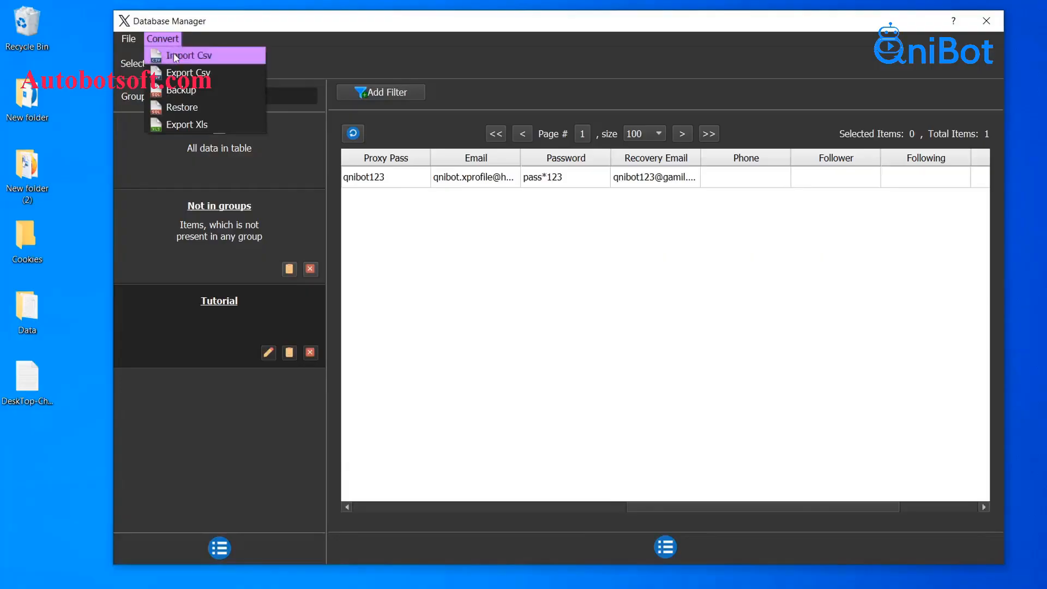
left_click(175, 56)
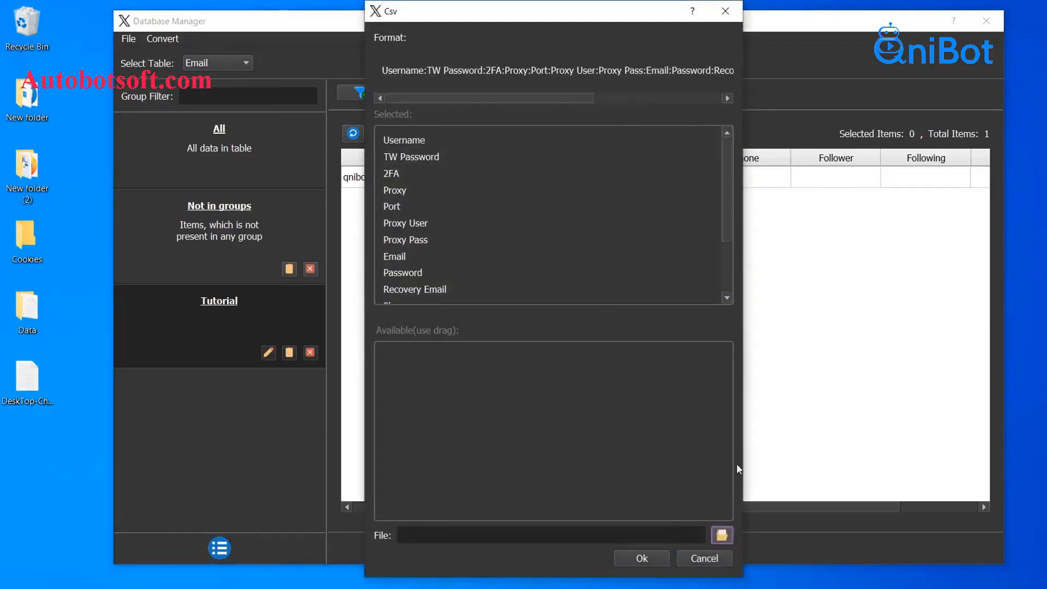
left_click(721, 536)
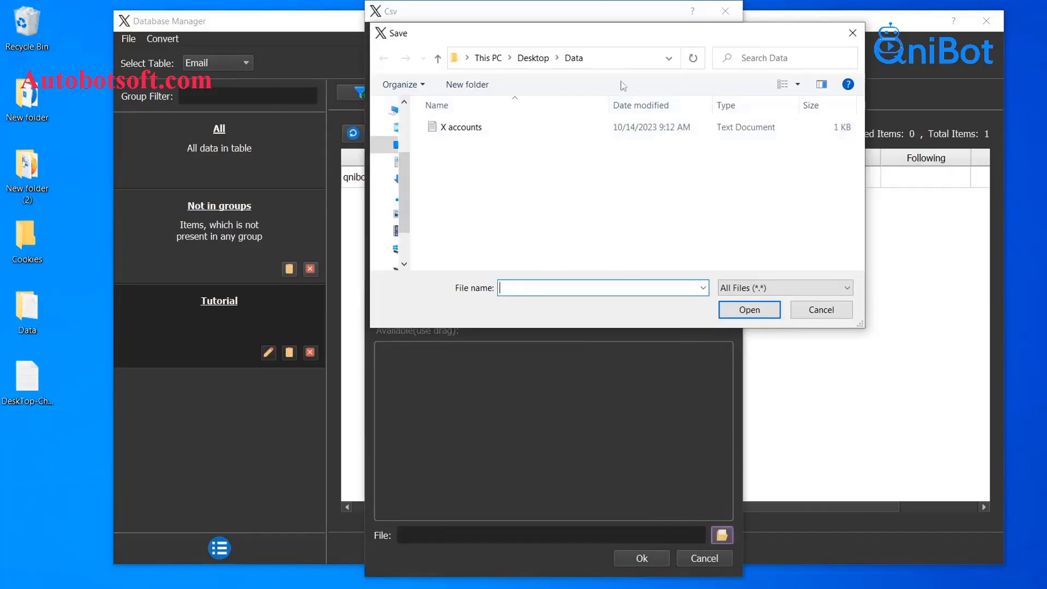
left_click(523, 129)
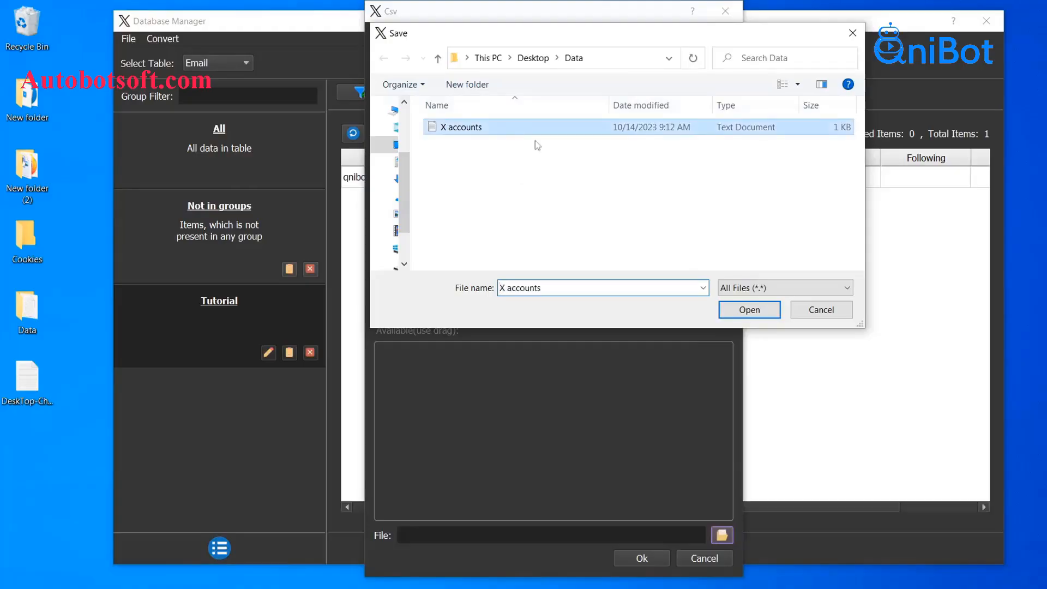
left_click(749, 310)
- Import X accounts into a new Csv group and select its 'Csv' group name for renaming
left_click(641, 557)
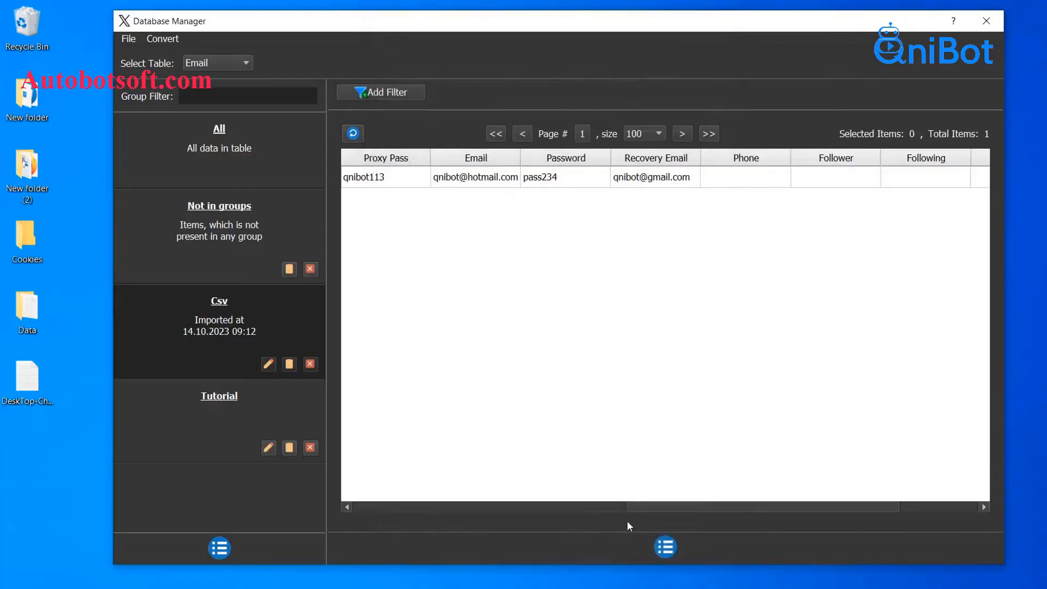
left_click_drag(643, 507, 414, 343)
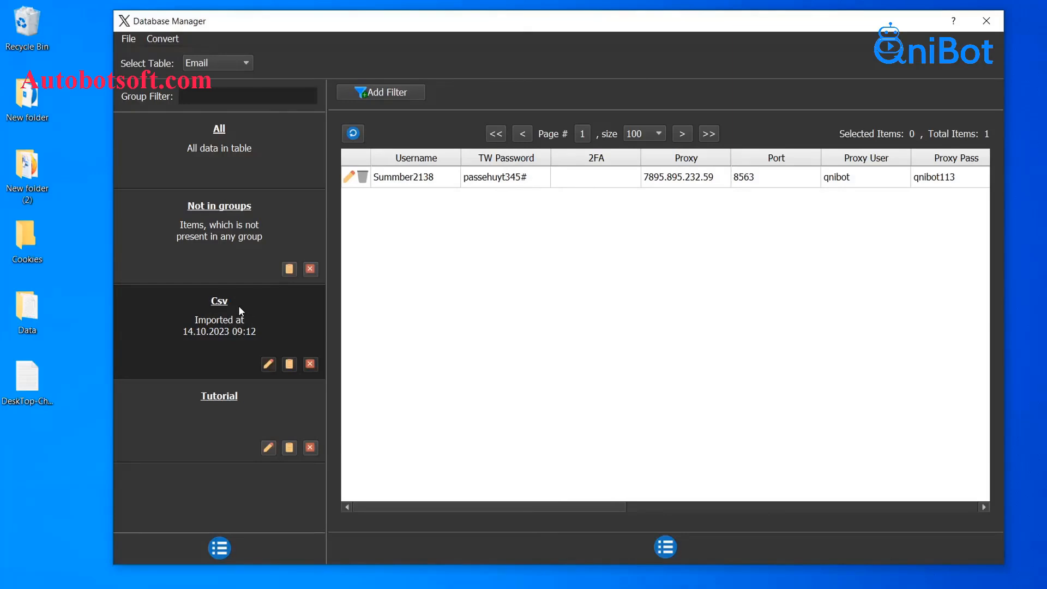
left_click(268, 364)
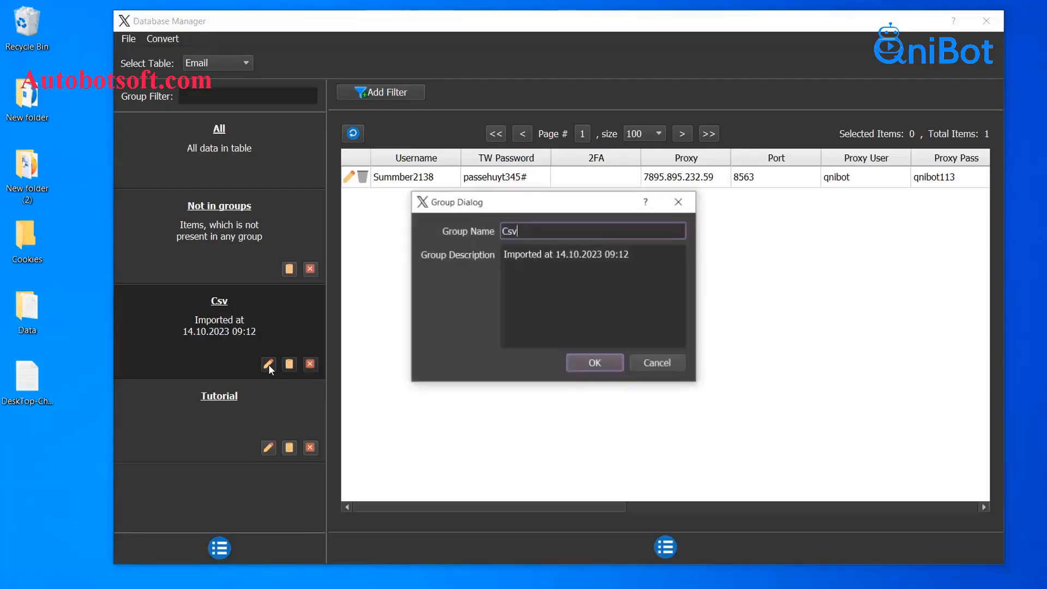
left_click_drag(538, 232, 491, 233)
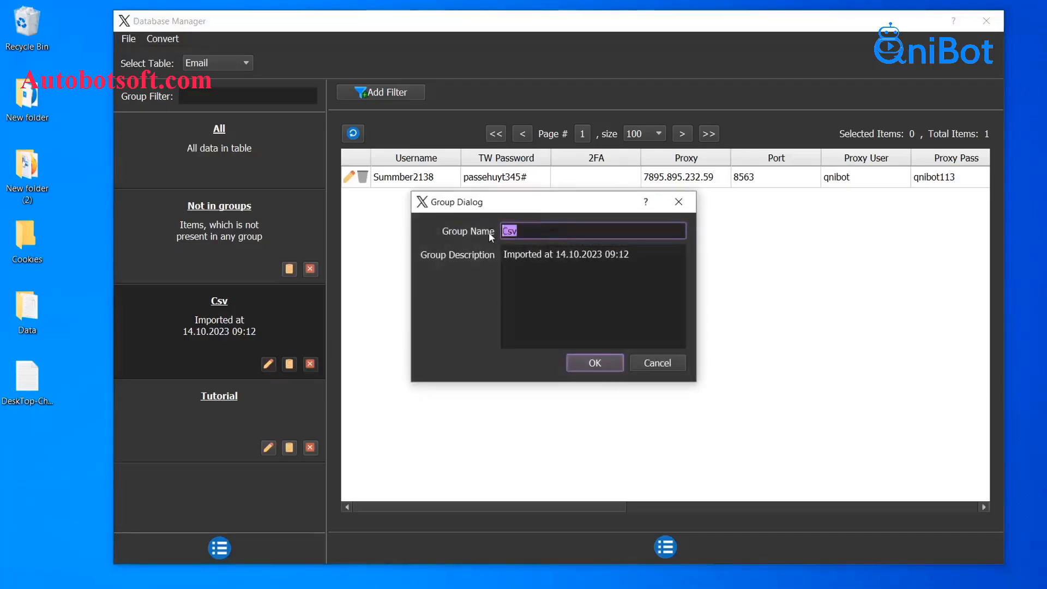